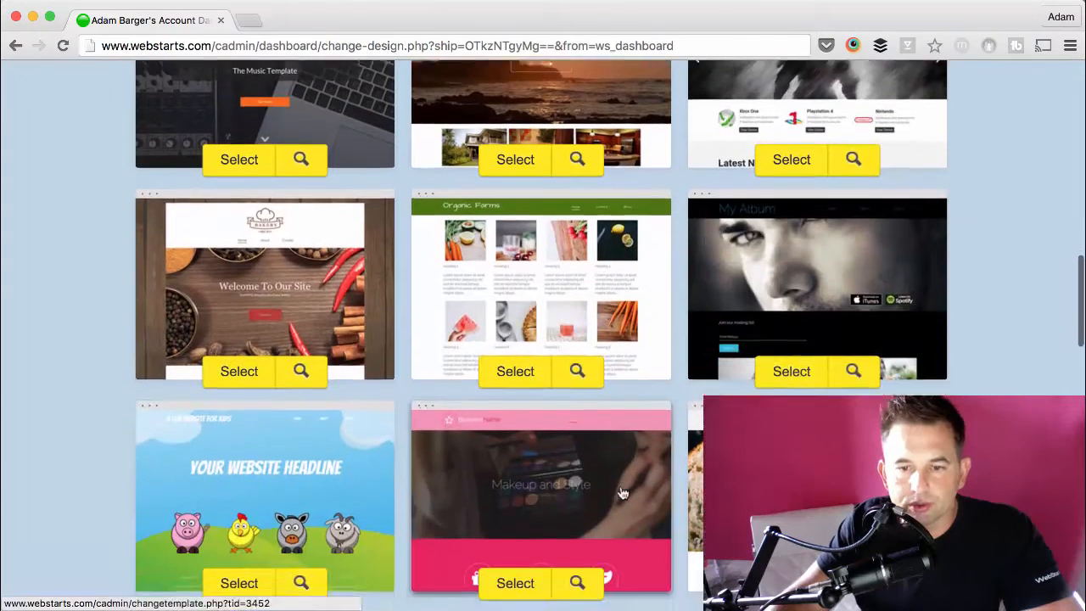
Step: Apply the Makeup and Style template to the site and select its main headline
left_click(528, 480)
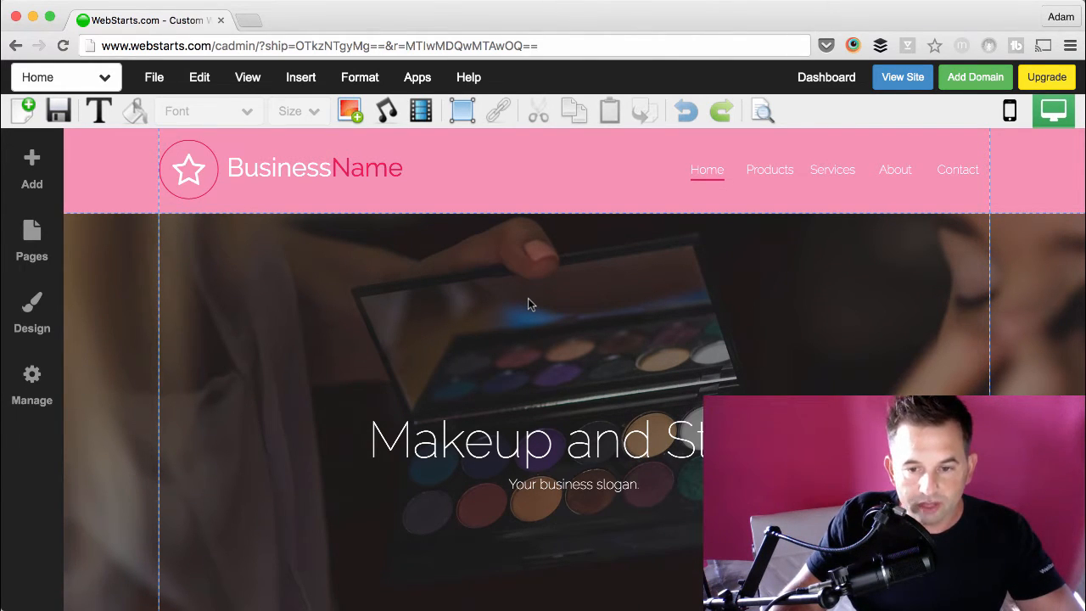
left_click(579, 437)
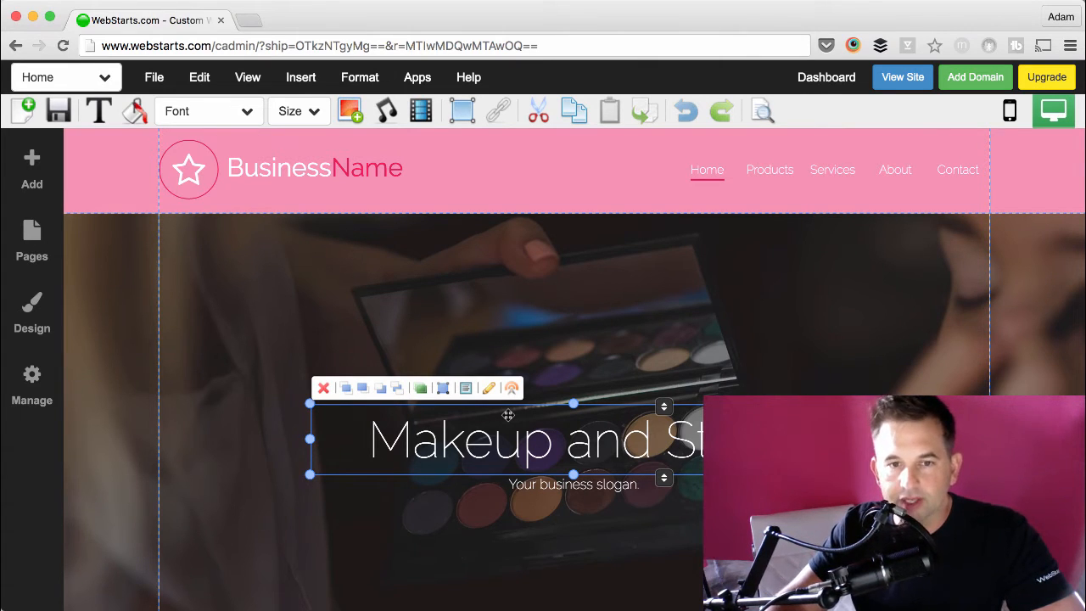
Step: Examine the site's default text styles, including the font settings of Body L
left_click(41, 323)
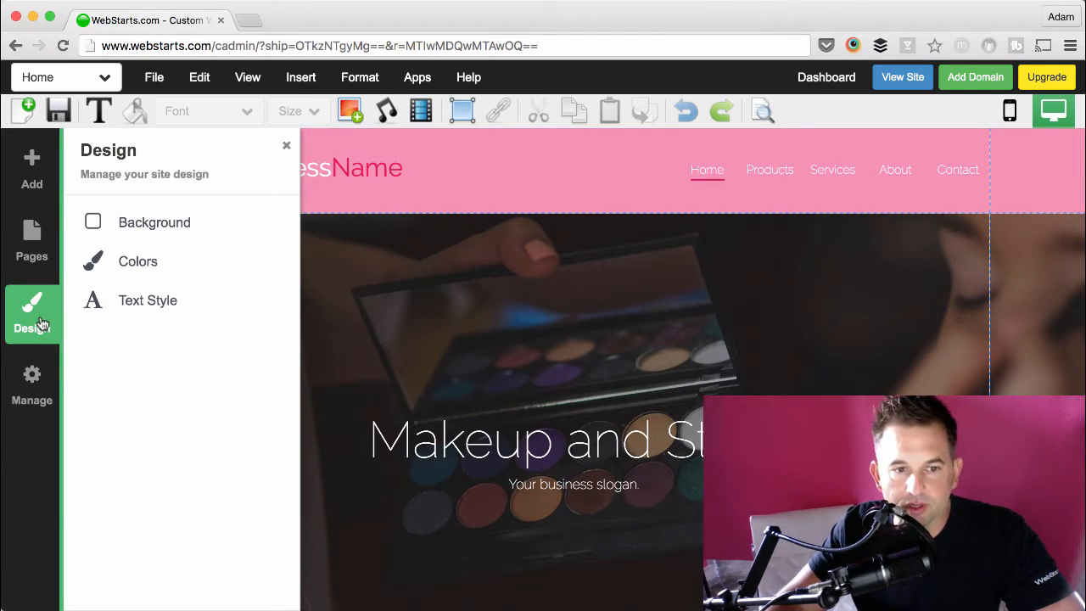
left_click(97, 311)
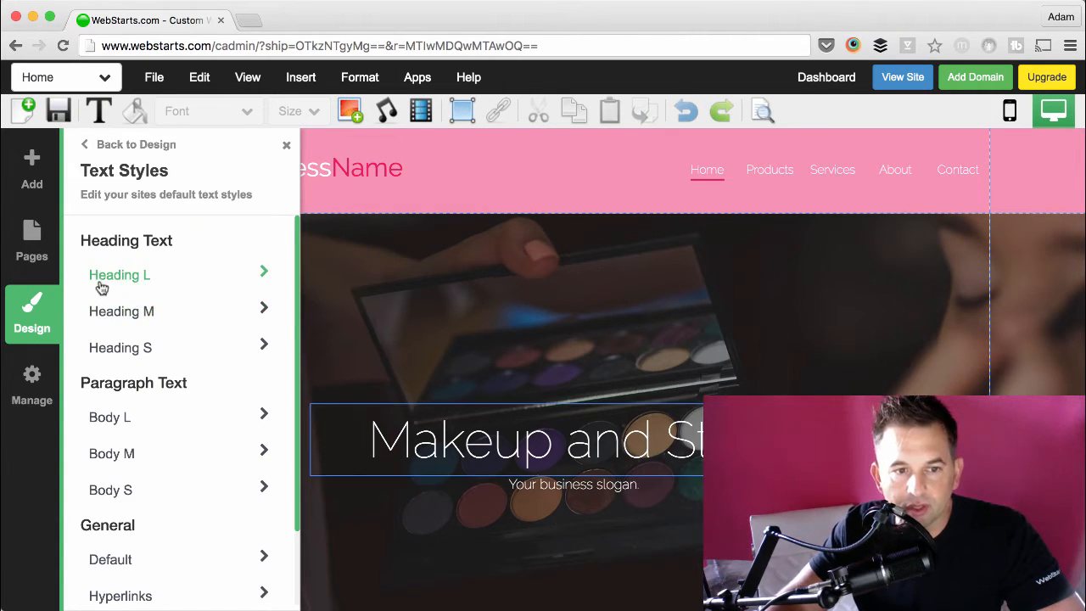
left_click(124, 419)
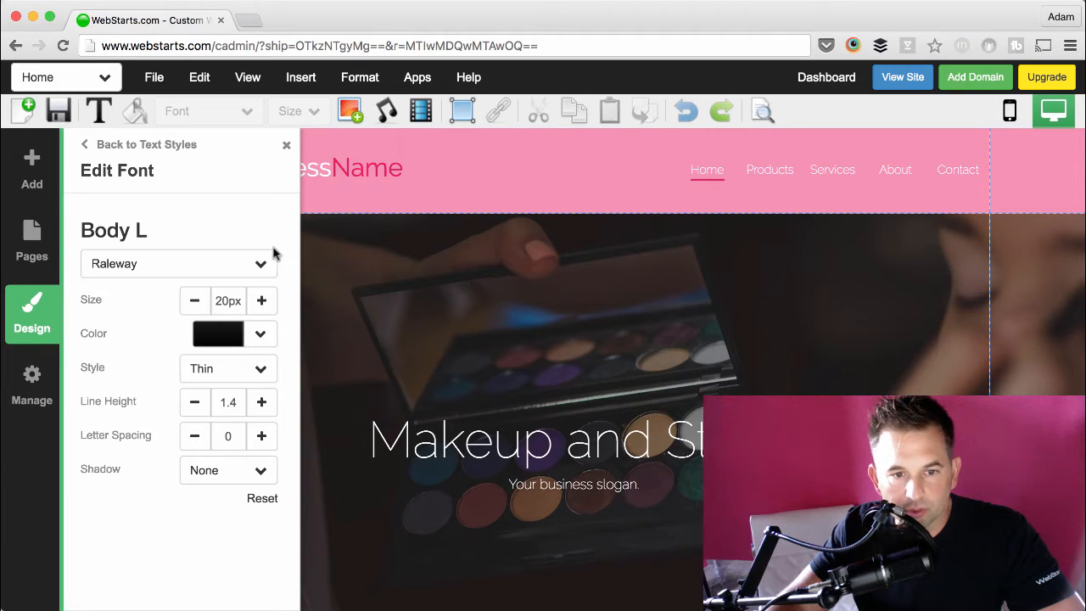
left_click(287, 147)
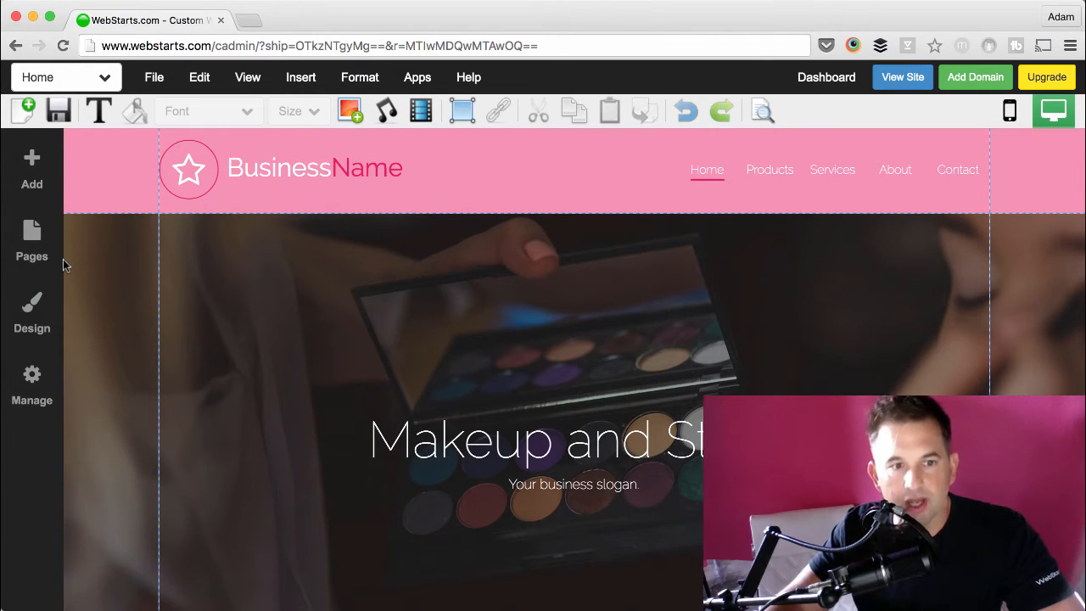
Step: Try adding a Paragraph Large text element to the page, move it down, and remove it
left_click(38, 178)
left_click(129, 237)
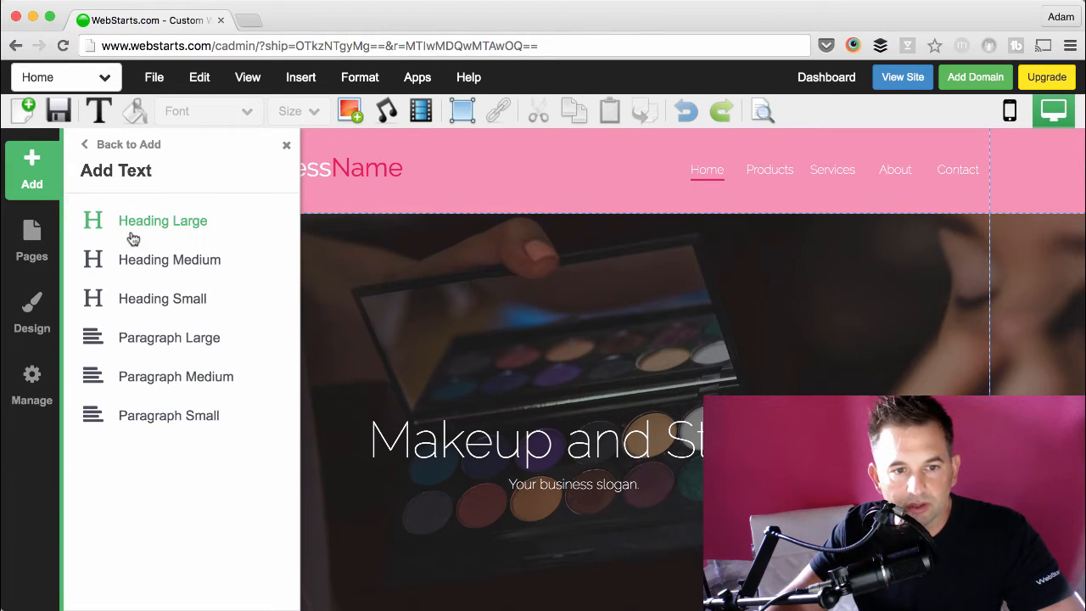
left_click(157, 341)
left_click_drag(226, 256, 230, 327)
left_click(213, 281)
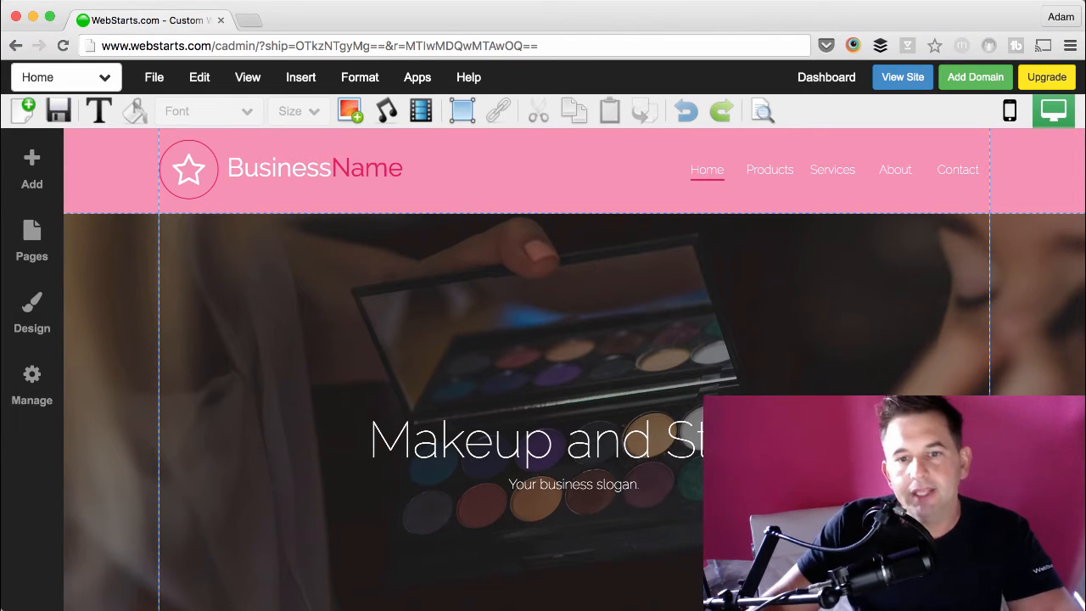
Step: Insert the makeup palette photo from My Images into the hero section
left_click(351, 111)
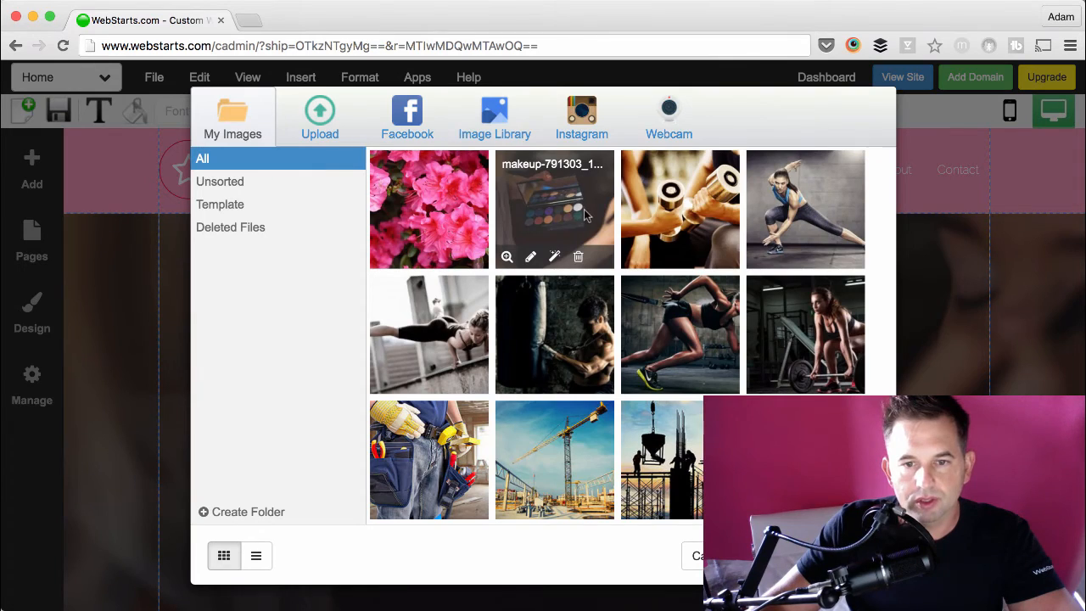
left_click(583, 214)
scroll(526, 289, "down", 5)
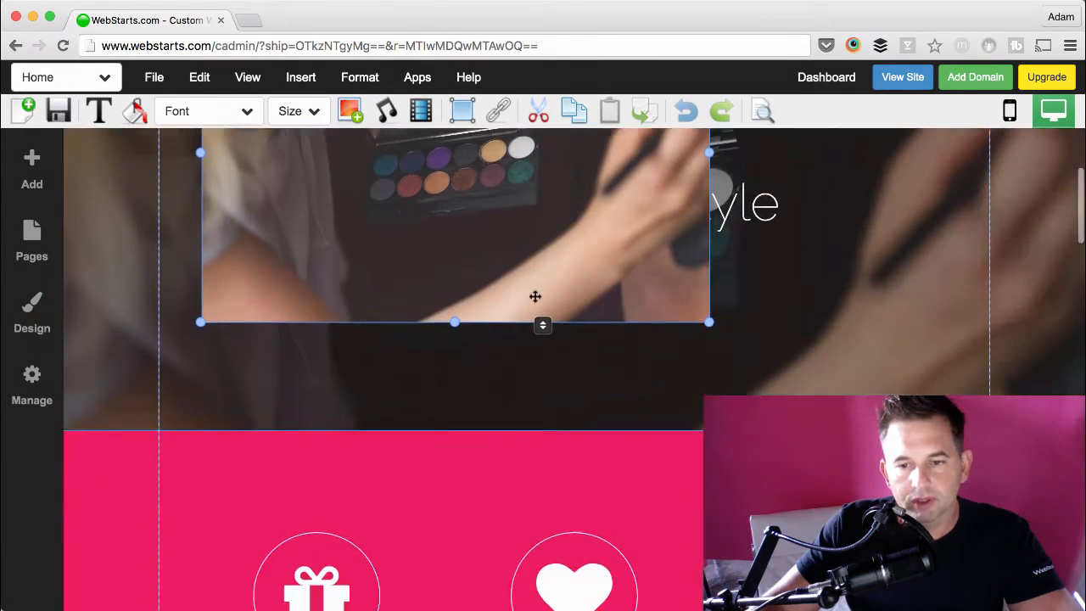
scroll(535, 297, "up", 3)
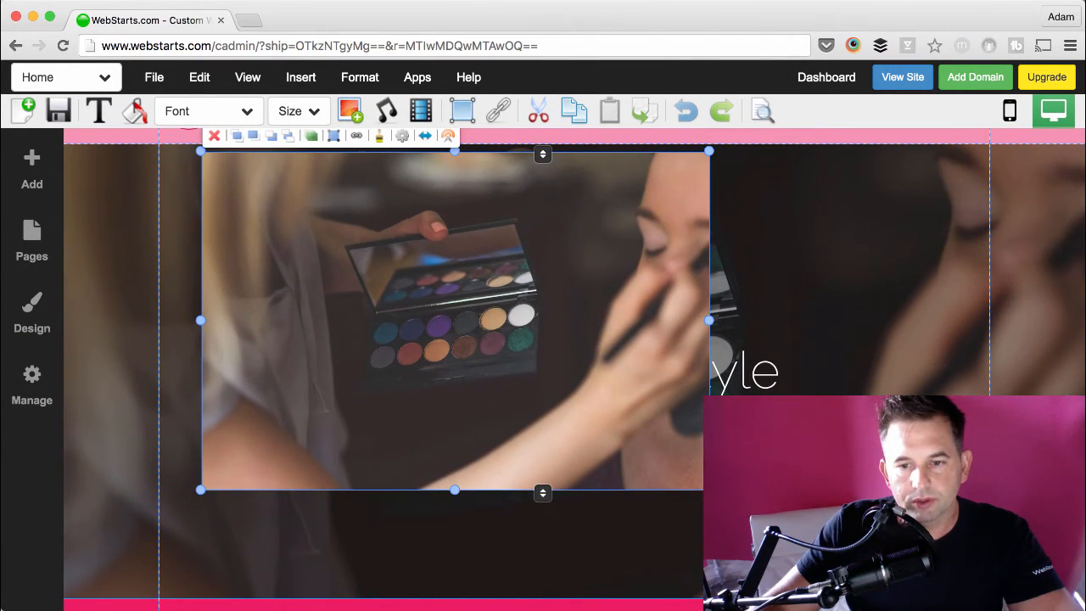
Step: Shrink the inserted photo to a narrow portrait shape and align it with the left content guide
left_click_drag(709, 490, 356, 460)
left_click_drag(305, 401, 261, 437)
left_click_drag(312, 340, 369, 343)
Step: Remove the background image from the hero image strip behind the headline
left_click(433, 311)
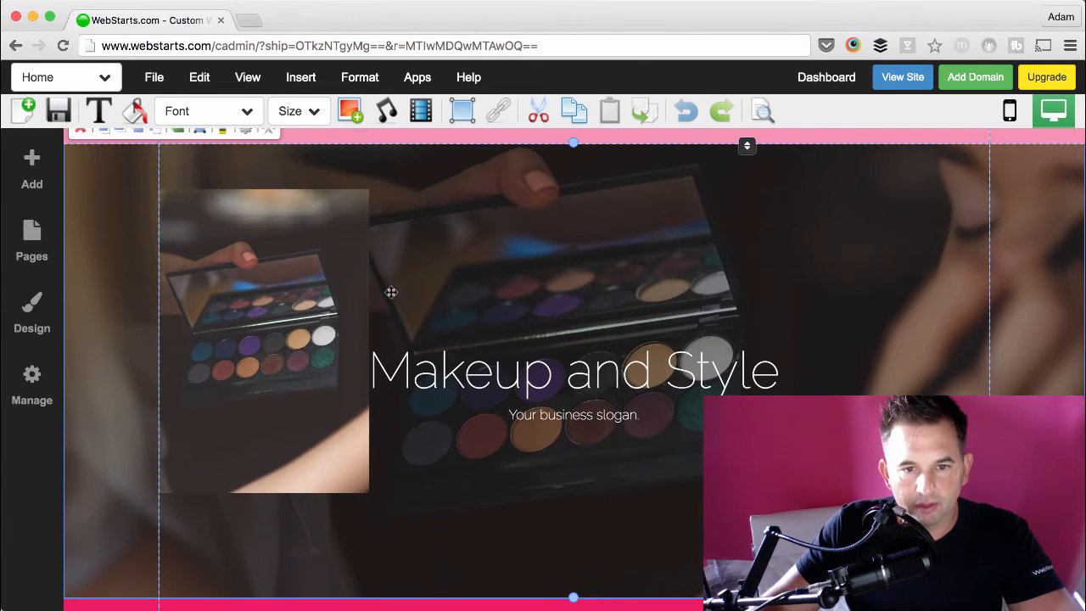
scroll(238, 163, "up", 1)
left_click(245, 150)
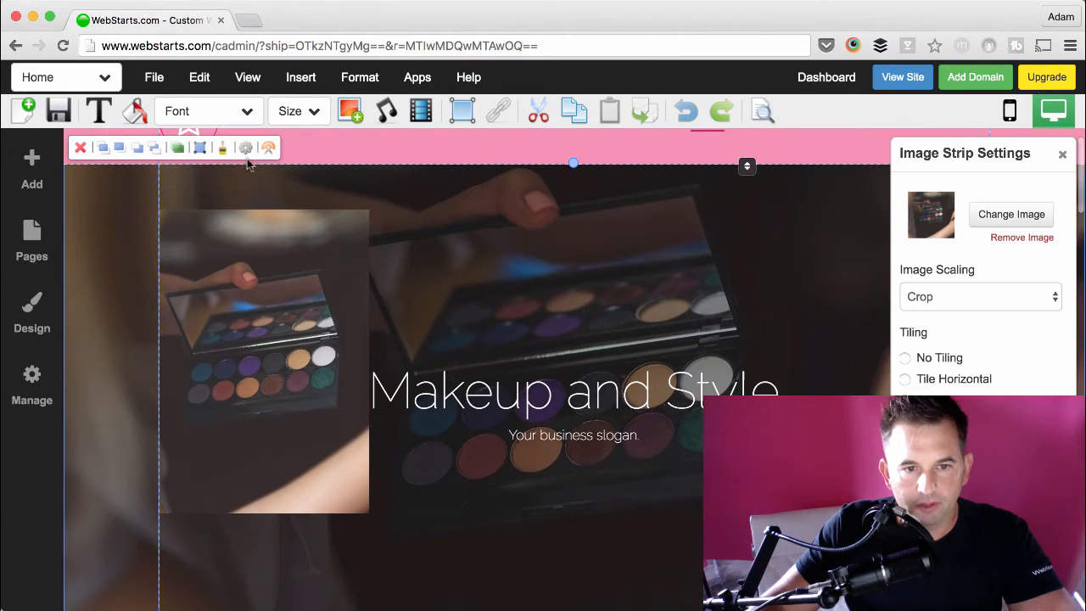
left_click(1010, 238)
left_click(1062, 154)
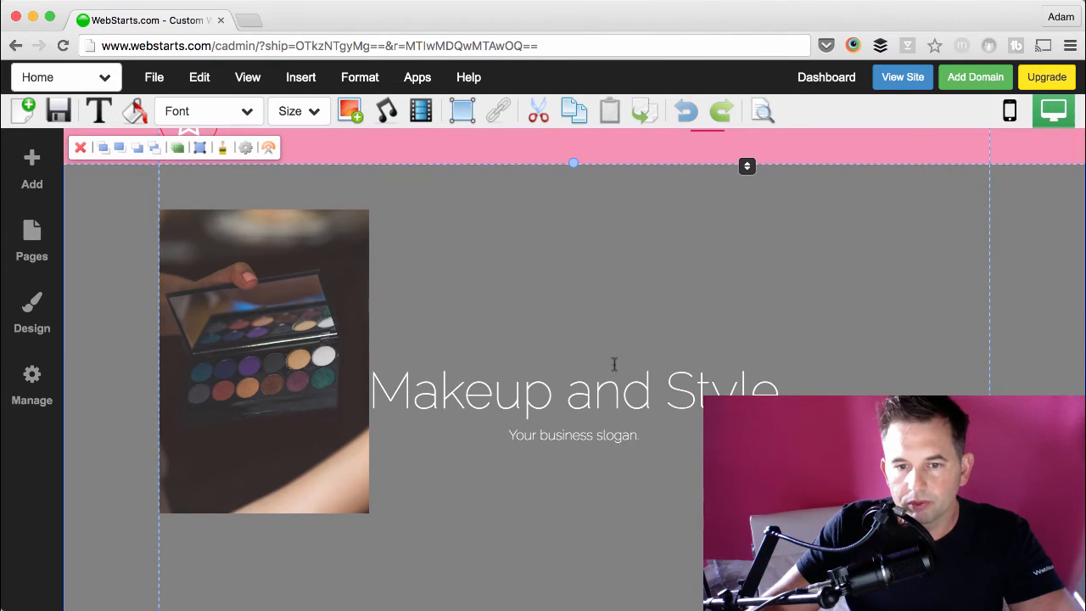
Step: Stretch the palette photo across the full content width, make it slightly taller, and nudge the text over it
left_click(598, 387)
left_click(333, 294)
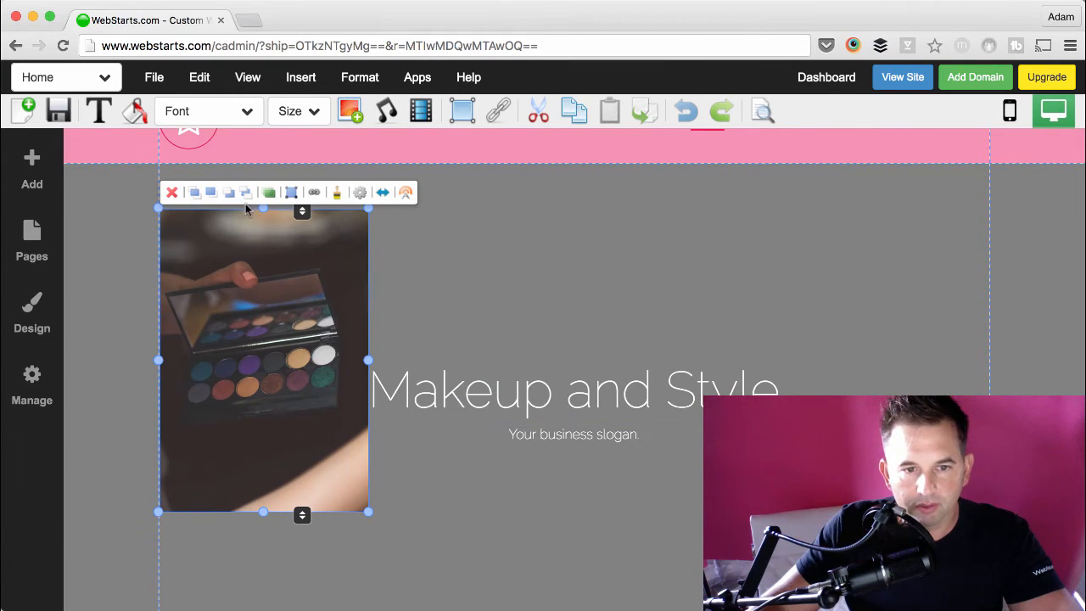
left_click_drag(370, 361, 989, 360)
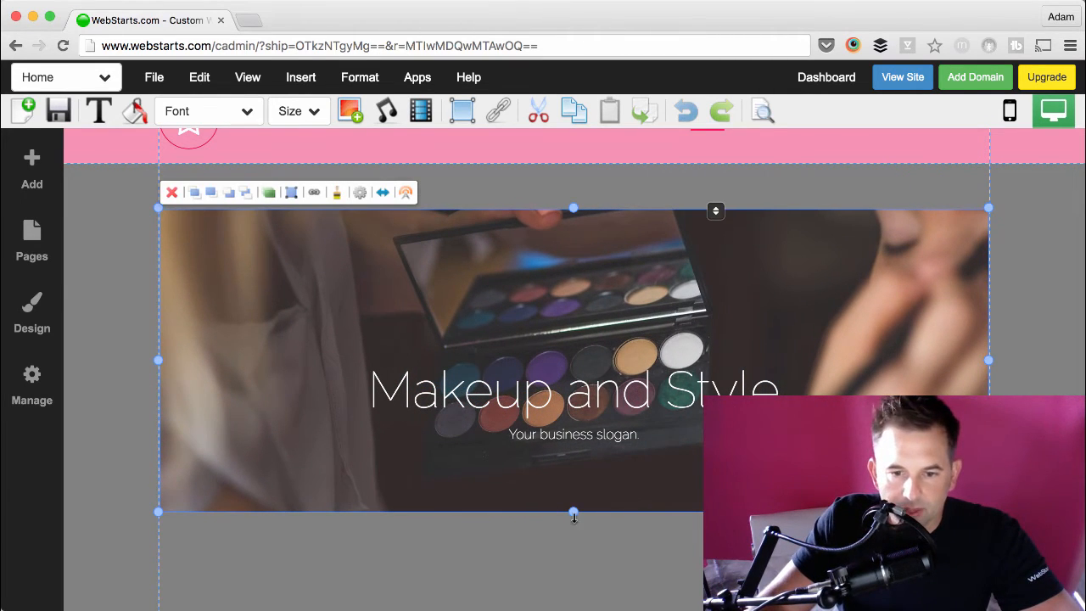
left_click_drag(573, 514, 575, 560)
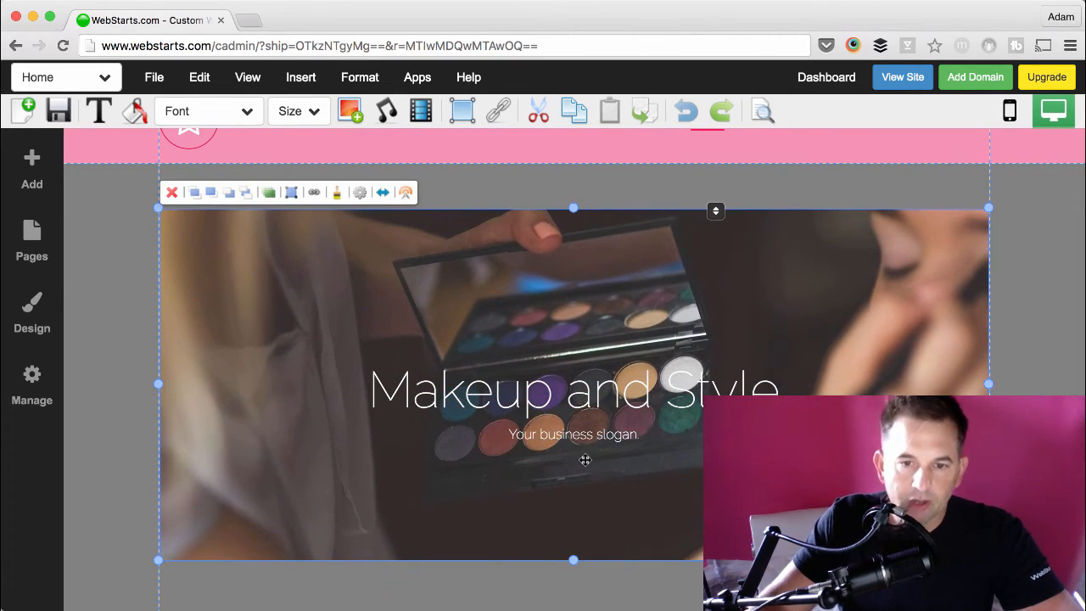
left_click_drag(609, 411, 600, 427)
Step: Try the curved-shadow effect on the palette photo, and apply the solid border effect instead
left_click(583, 495)
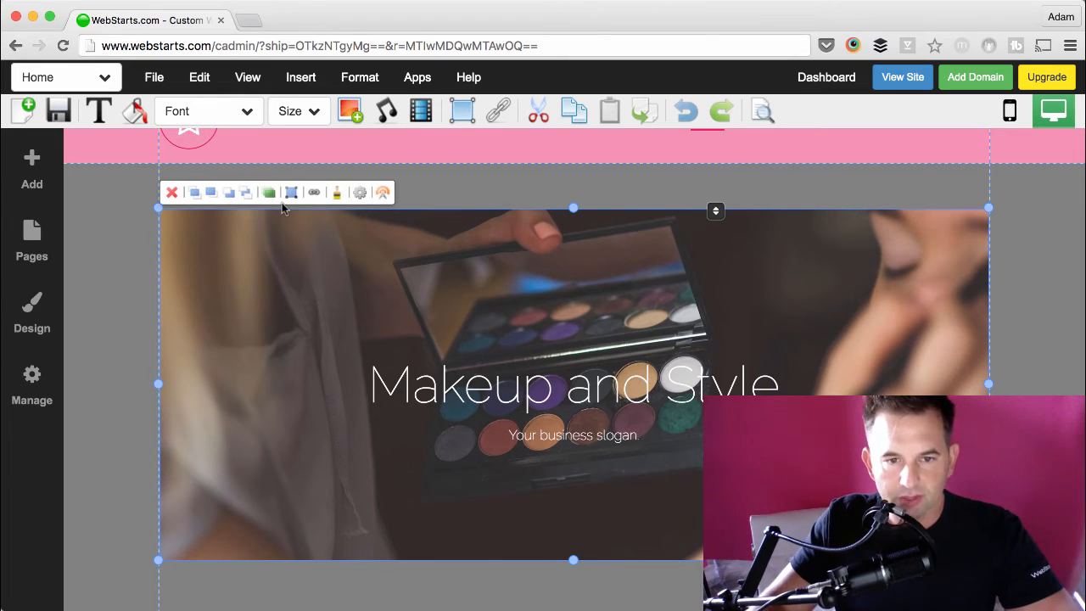
left_click(338, 195)
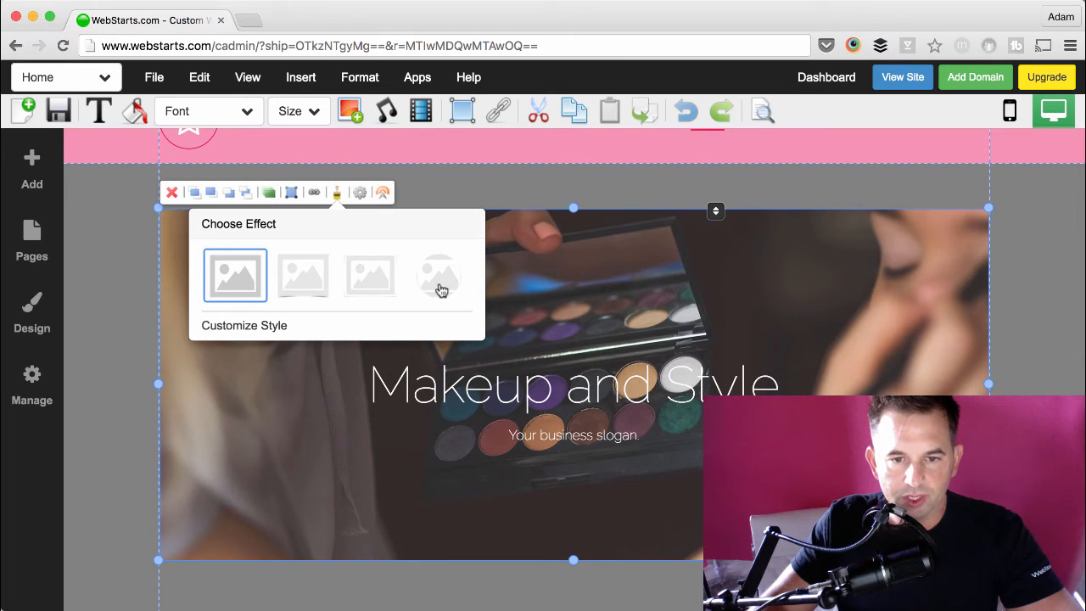
left_click(315, 290)
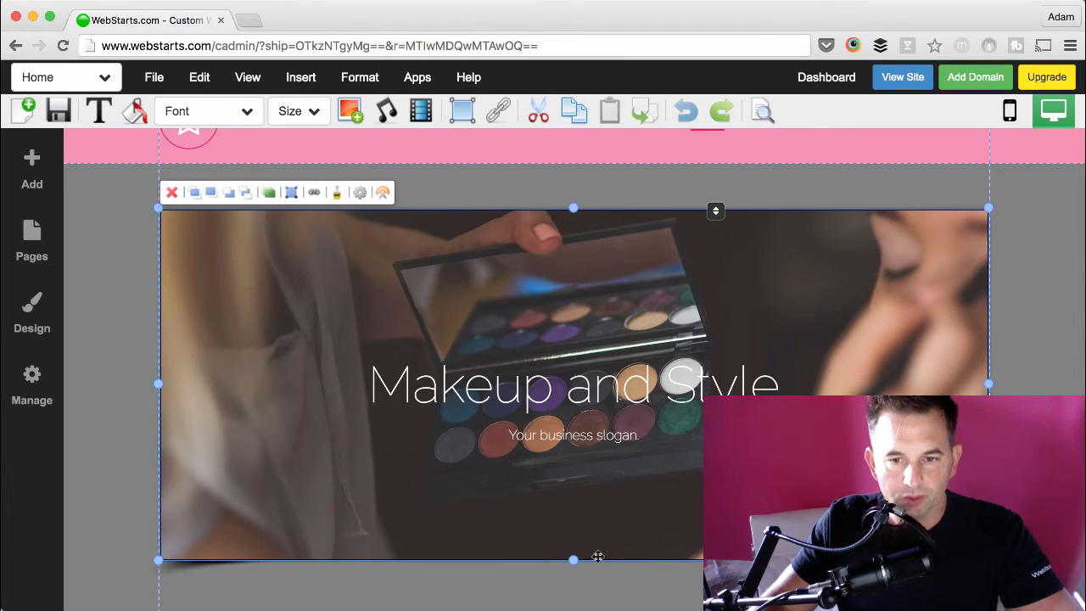
left_click(336, 193)
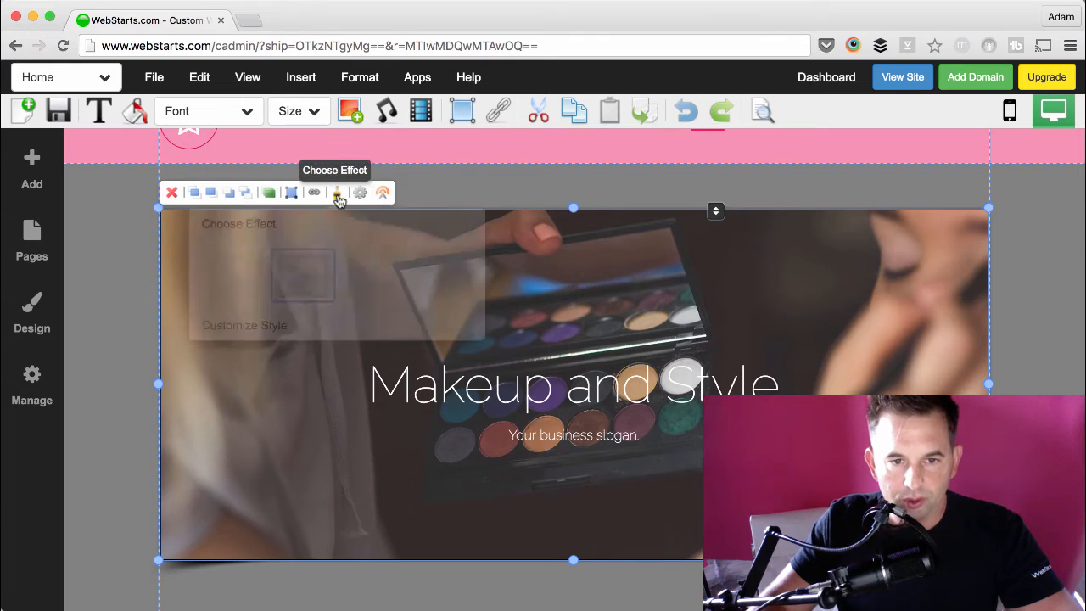
left_click(370, 279)
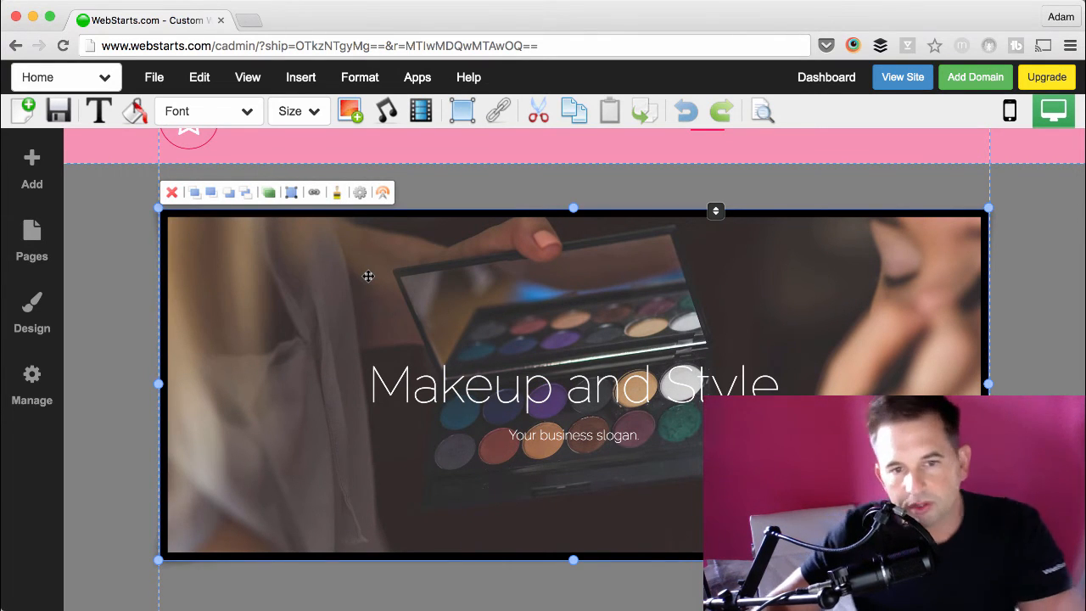
Step: Customize the photo's border with the bright pink site color and a greater border width
left_click(336, 195)
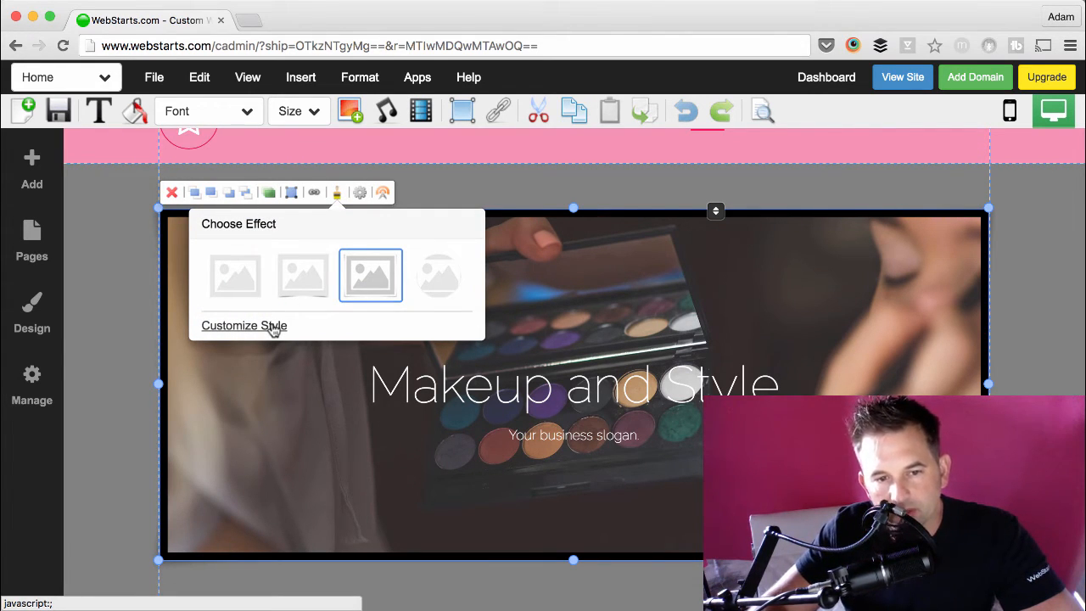
left_click(274, 327)
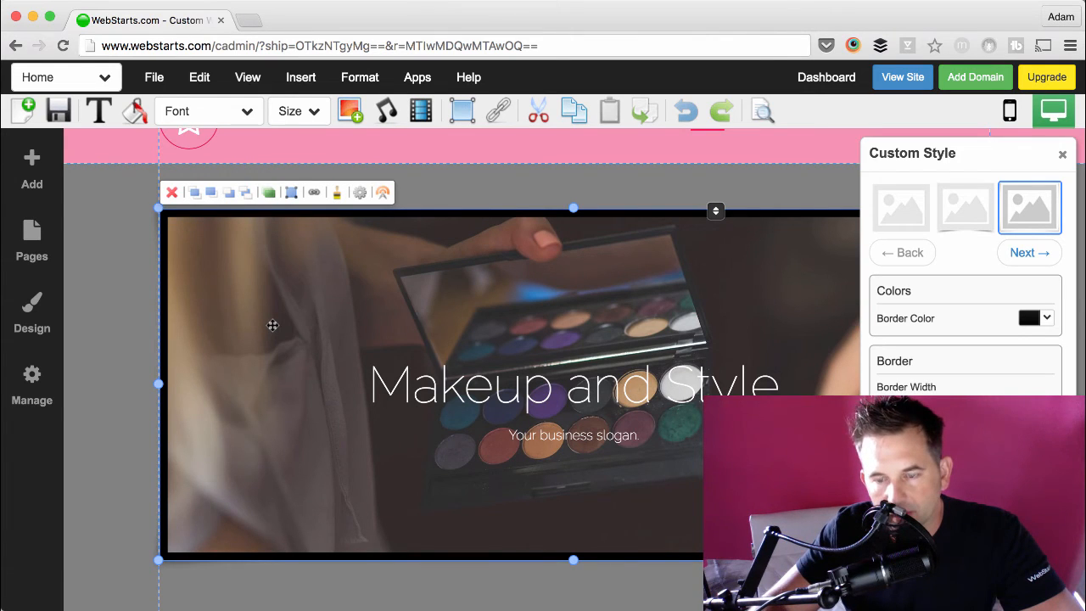
left_click(1027, 252)
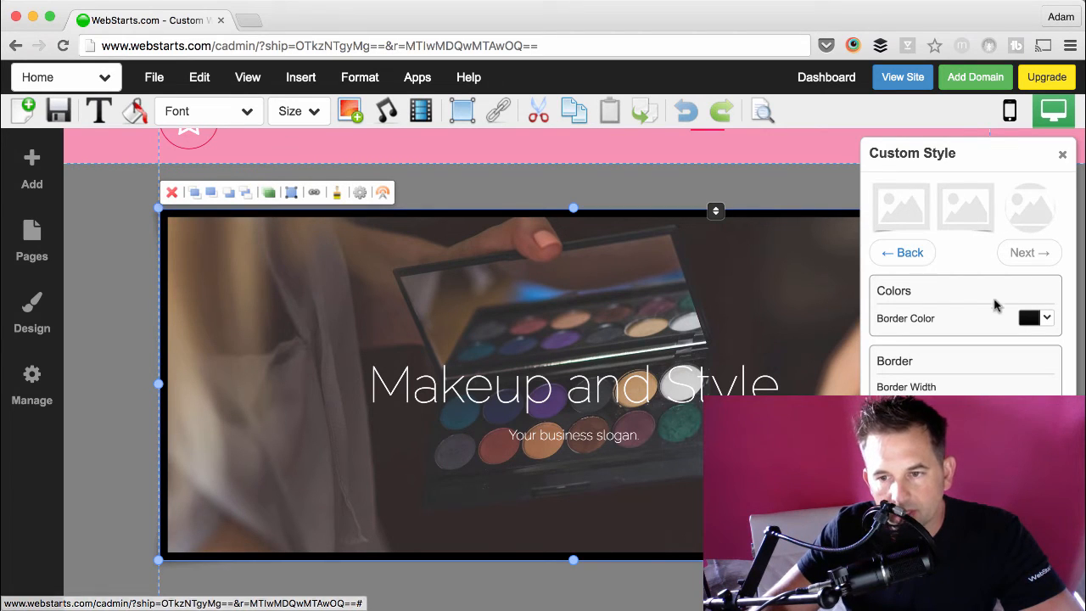
left_click(1022, 320)
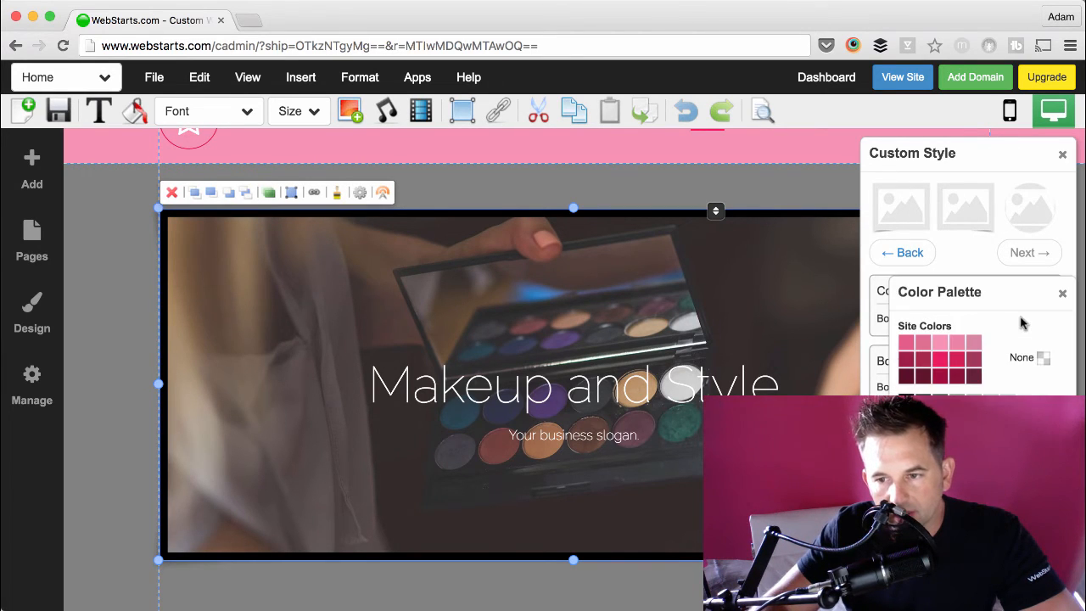
left_click(941, 366)
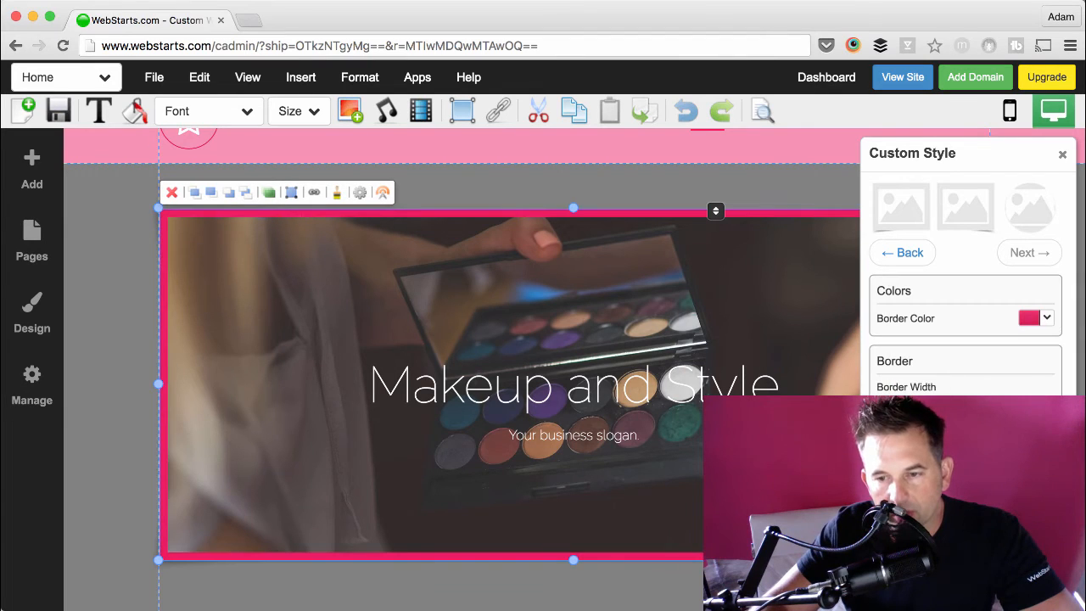
left_click_drag(959, 407, 1000, 406)
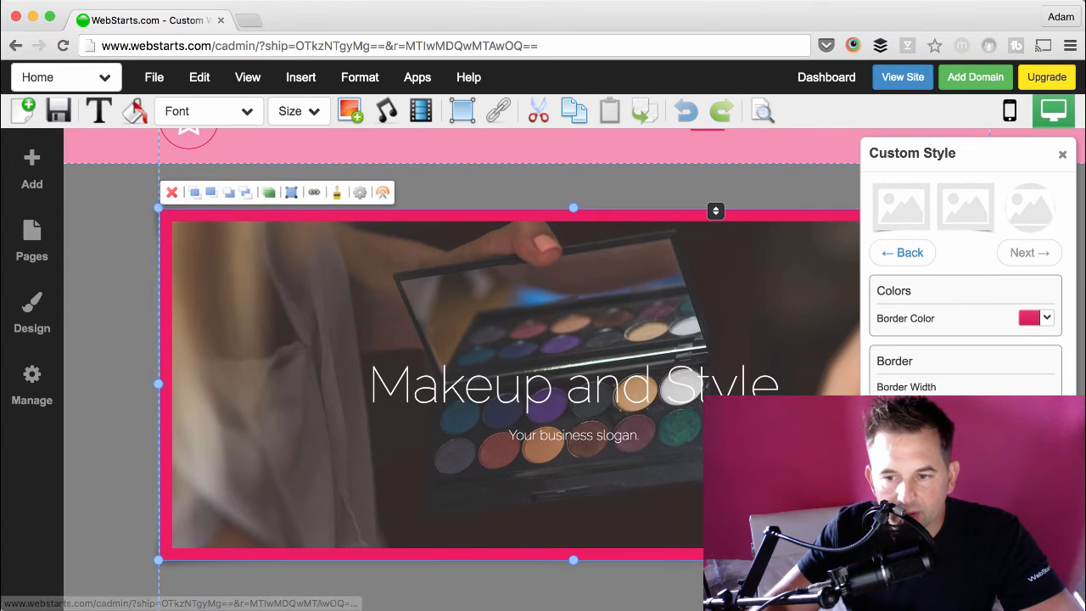
Step: Look at the photo's Box Shadow settings and leave the style customization
left_click(1035, 516)
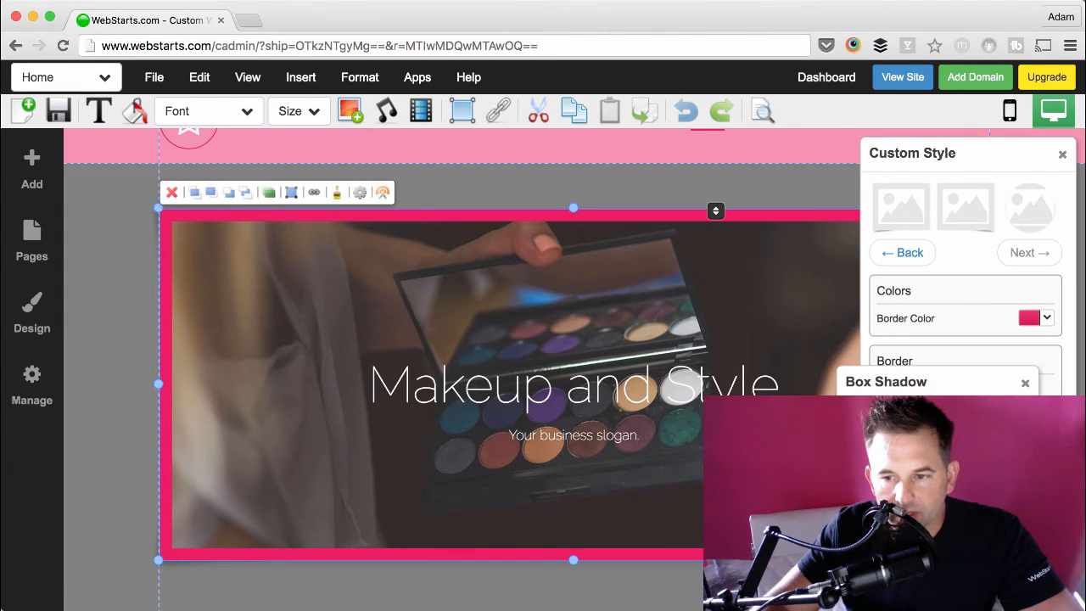
left_click(1026, 385)
left_click(1061, 154)
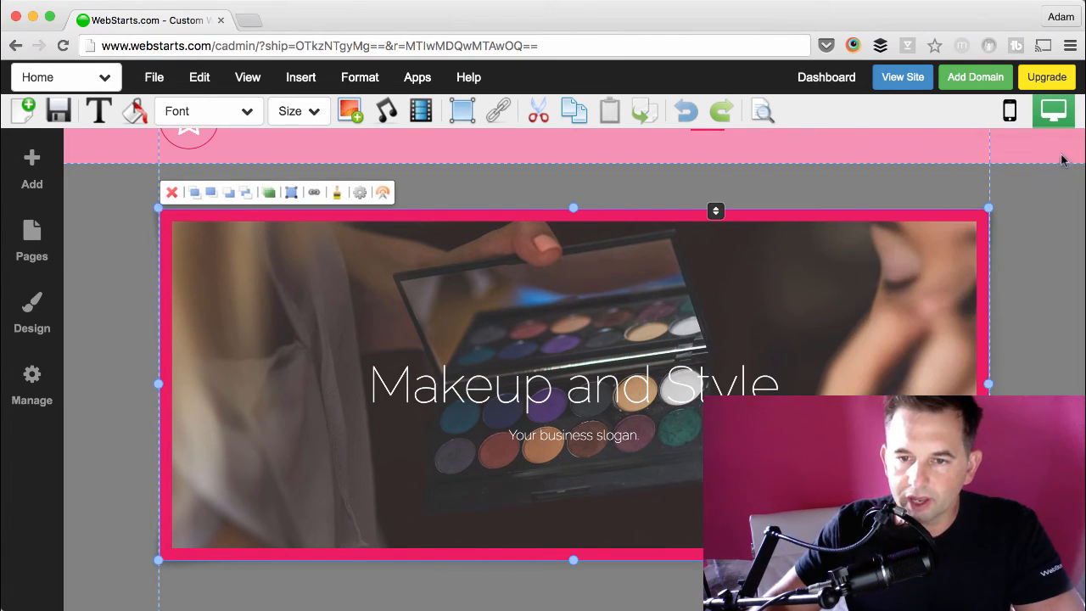
Step: Save the page, view the published site, and return to the editor
left_click(1044, 293)
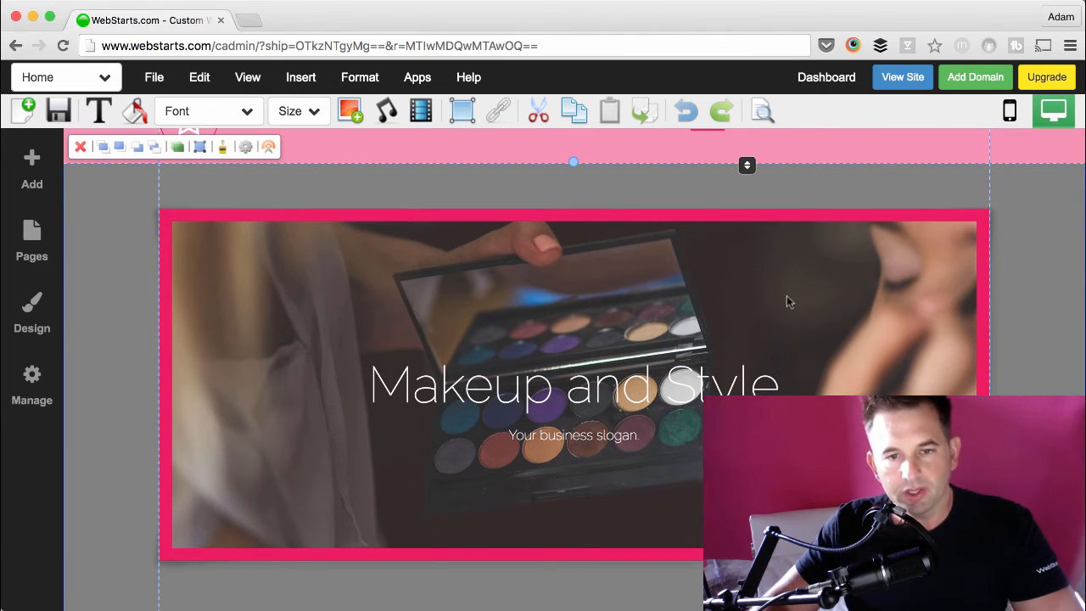
left_click(61, 113)
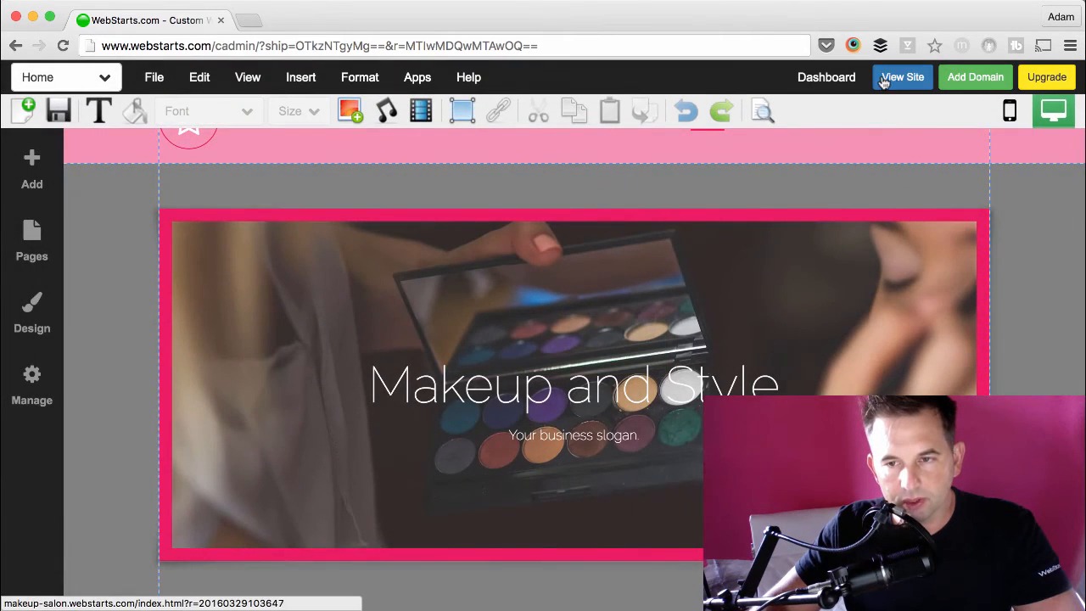
left_click(903, 77)
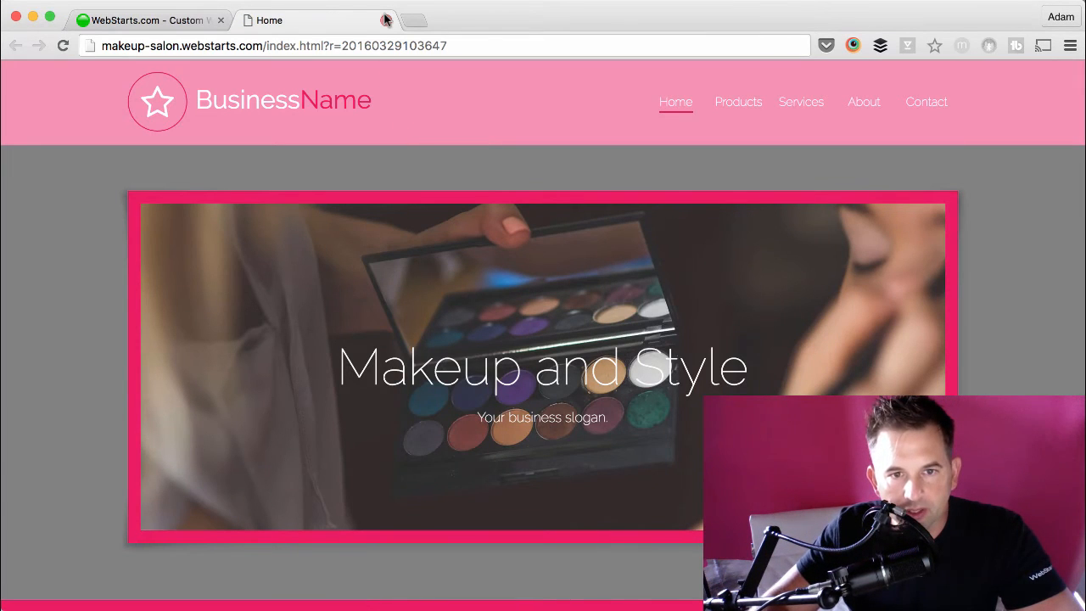
left_click(386, 20)
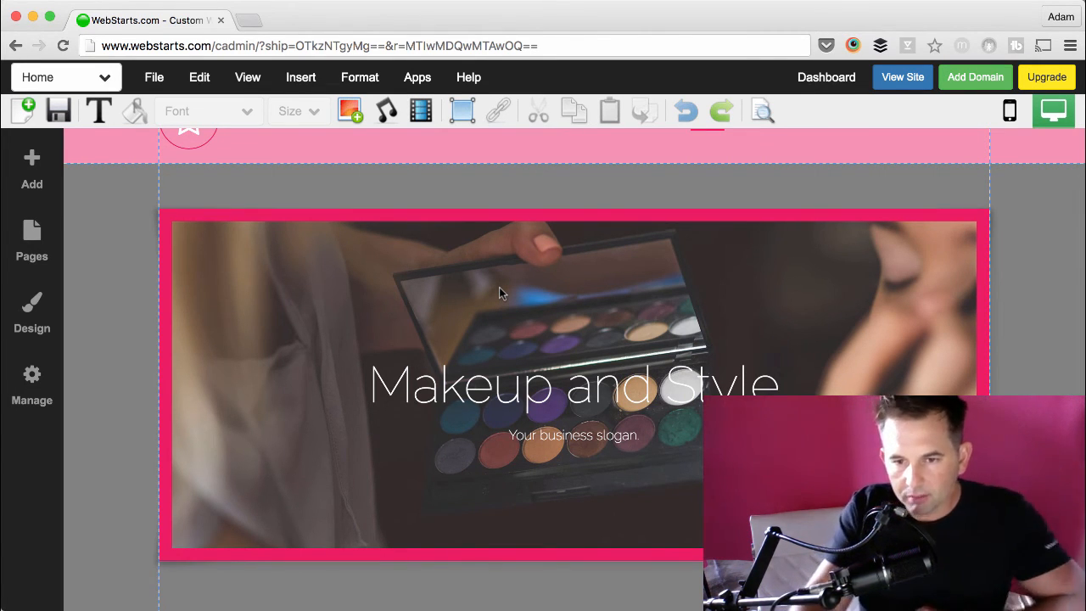
scroll(526, 416, "down", 15)
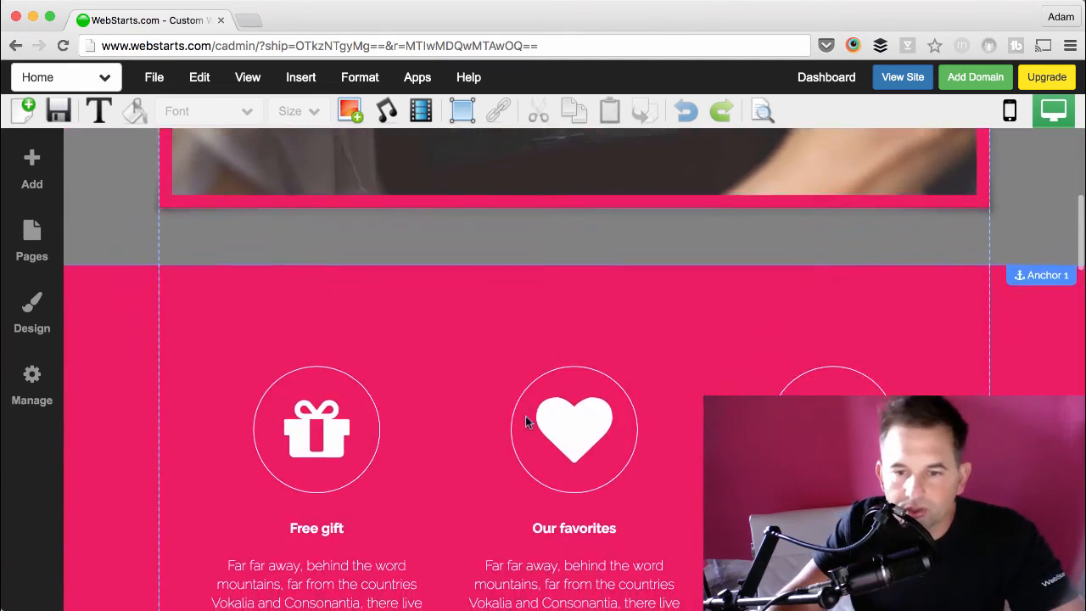
Step: Customize the contact form's style by setting its label text color to white
scroll(526, 421, "down", 10)
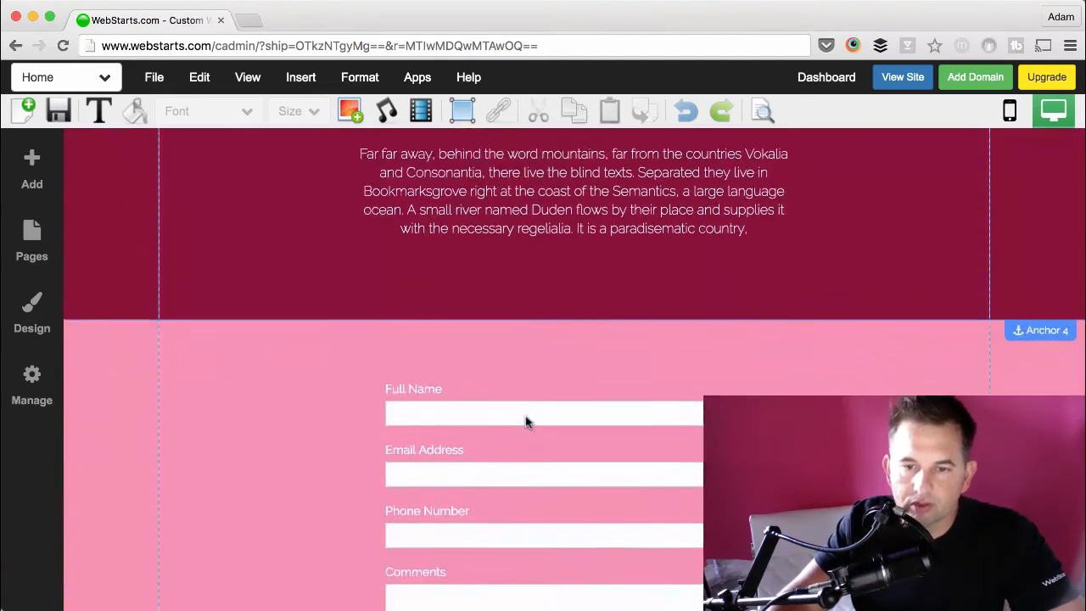
scroll(526, 422, "down", 2)
left_click(526, 417)
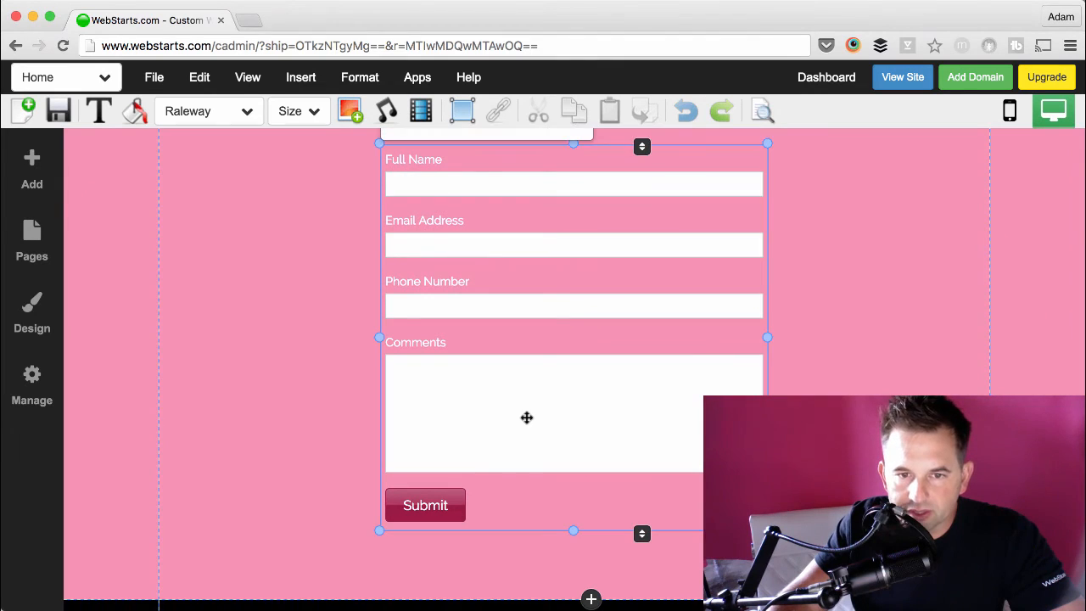
scroll(526, 416, "up", 2)
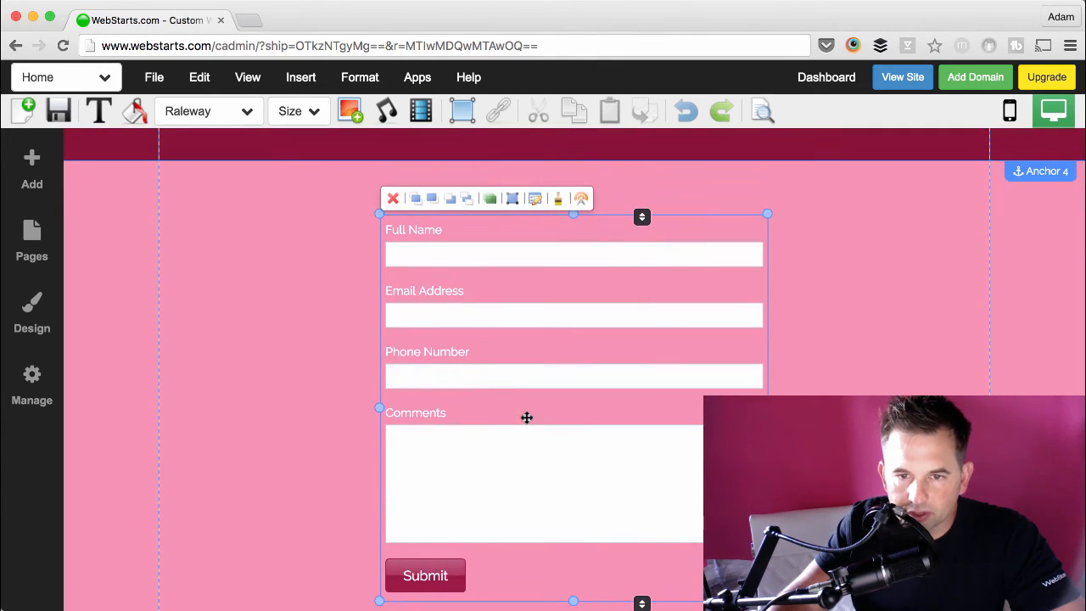
left_click(559, 201)
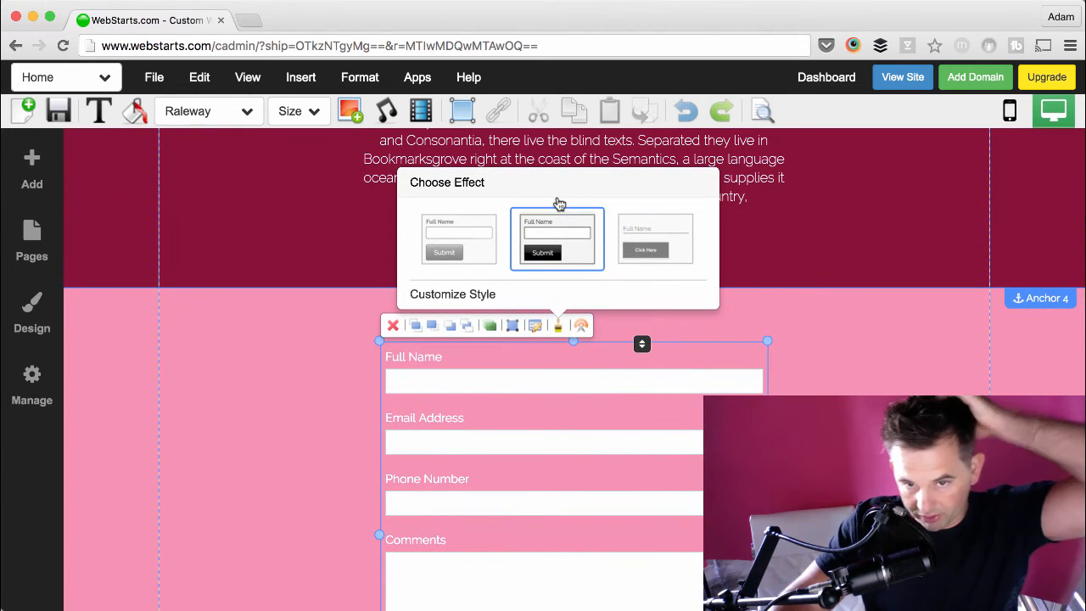
left_click(491, 294)
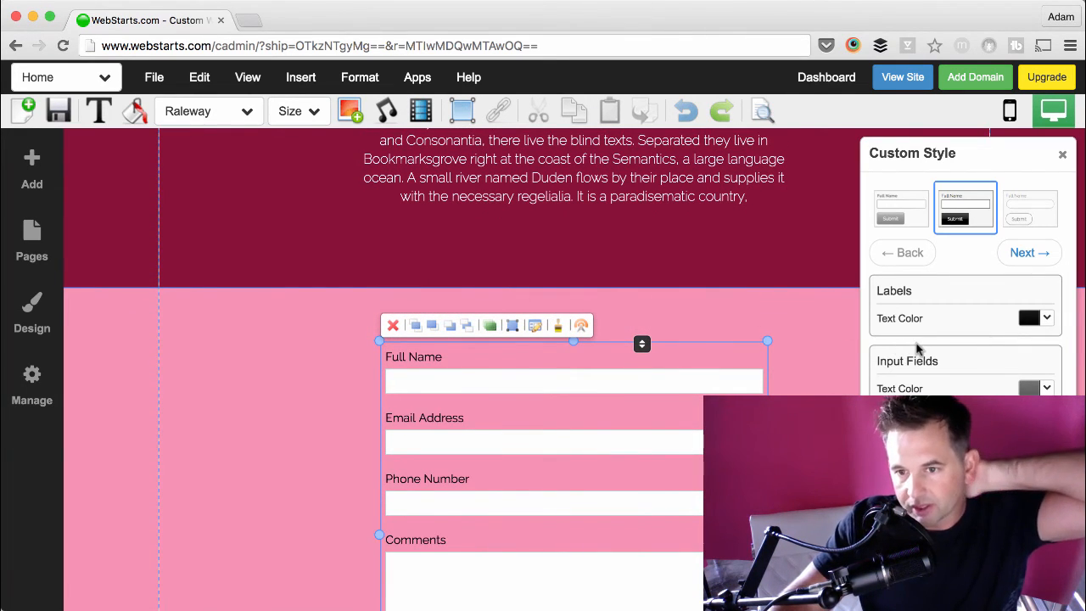
left_click(1027, 321)
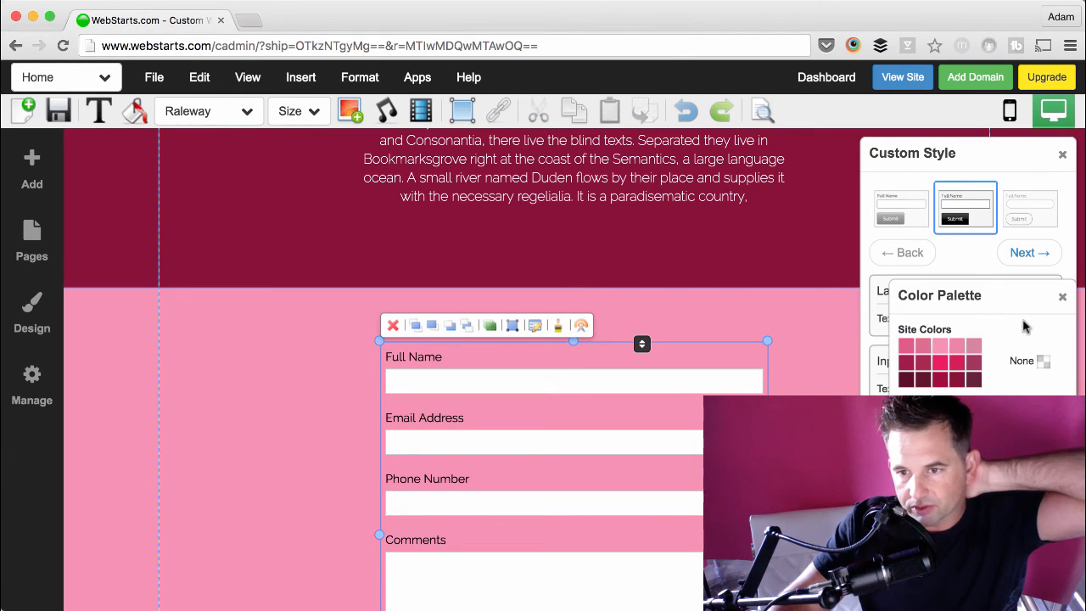
left_click(1045, 428)
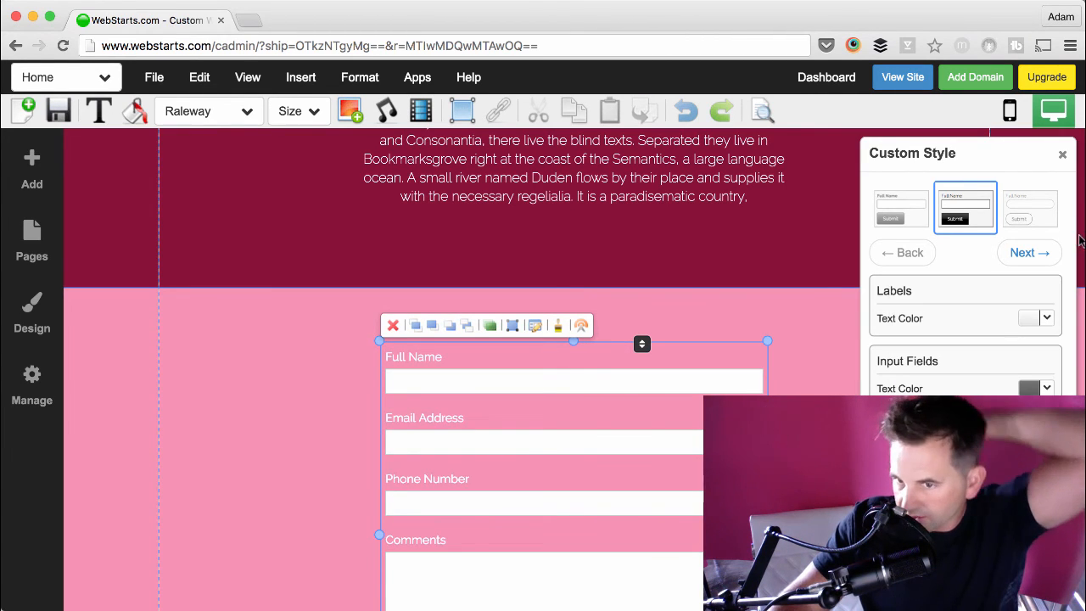
left_click(1066, 155)
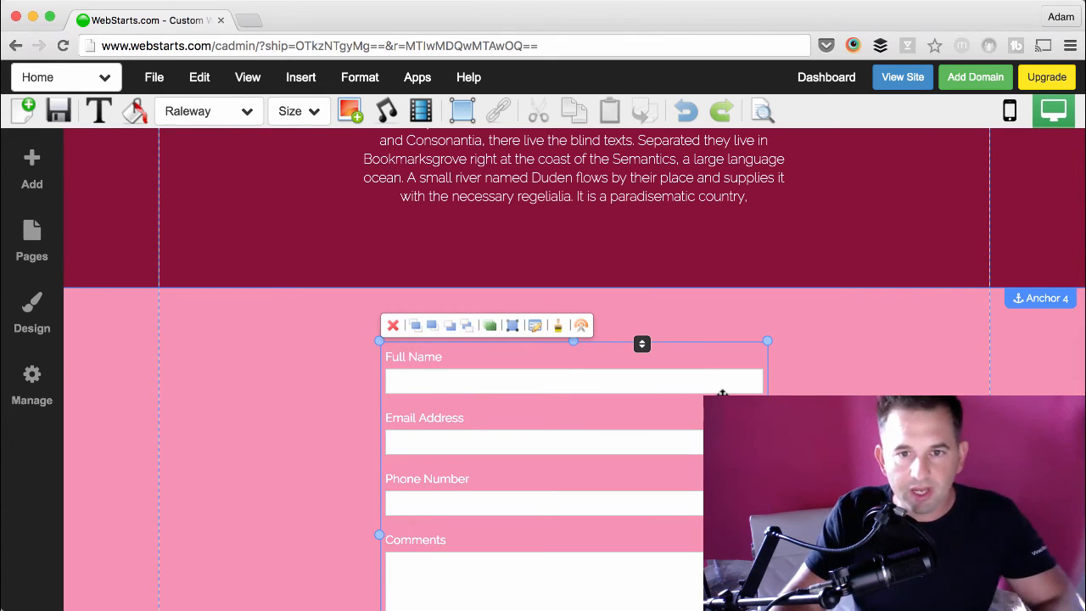
Step: Apply the second effect to the pink section behind the contact form
scroll(921, 354, "down", 5)
scroll(723, 395, "down", 1)
scroll(722, 396, "up", 1)
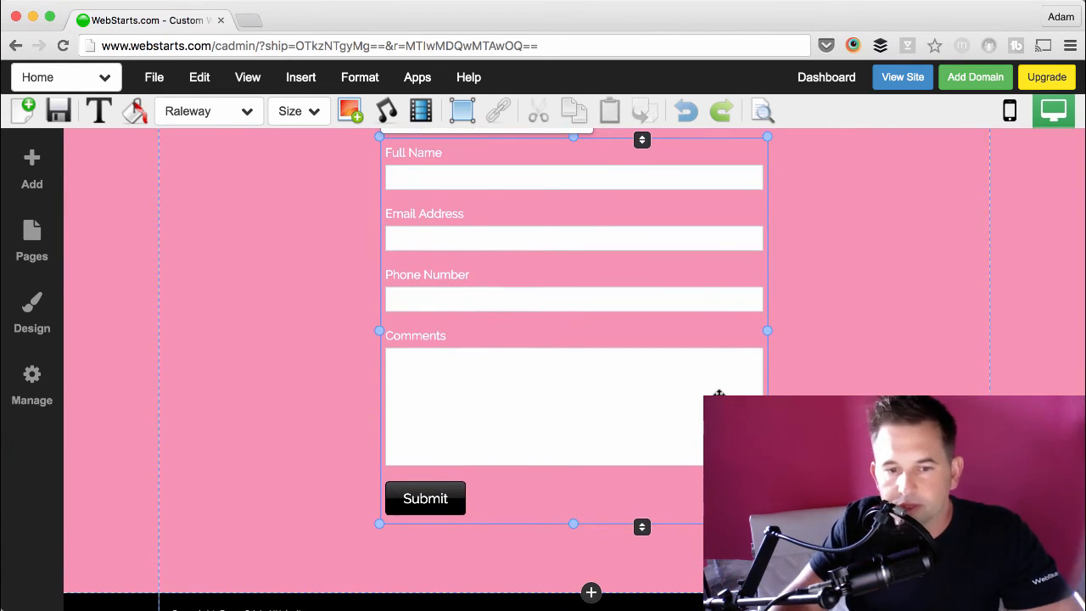
scroll(719, 395, "up", 3)
scroll(718, 395, "down", 5)
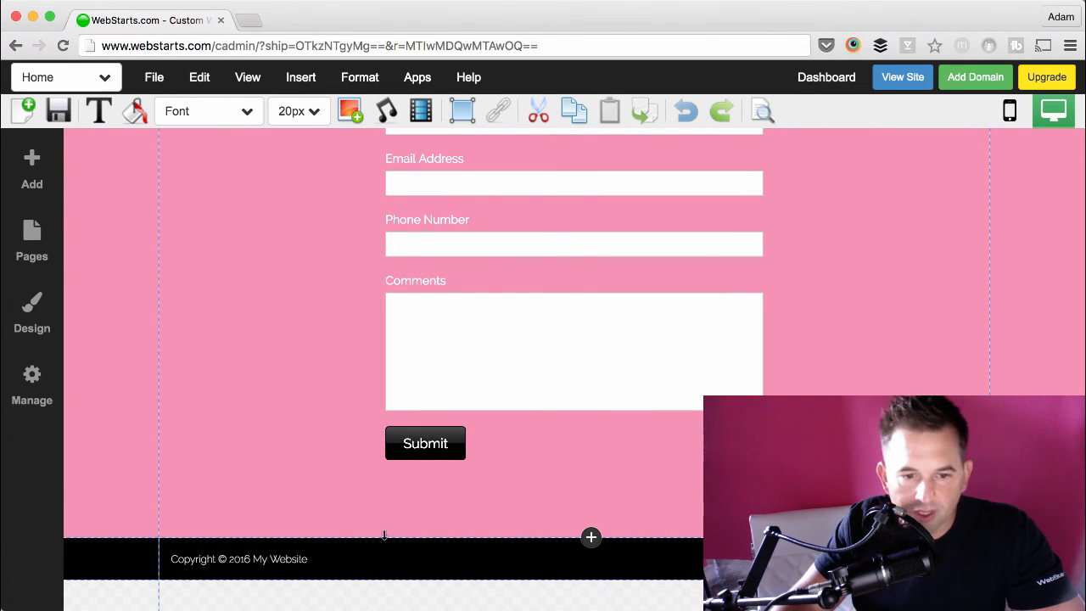
left_click(295, 553)
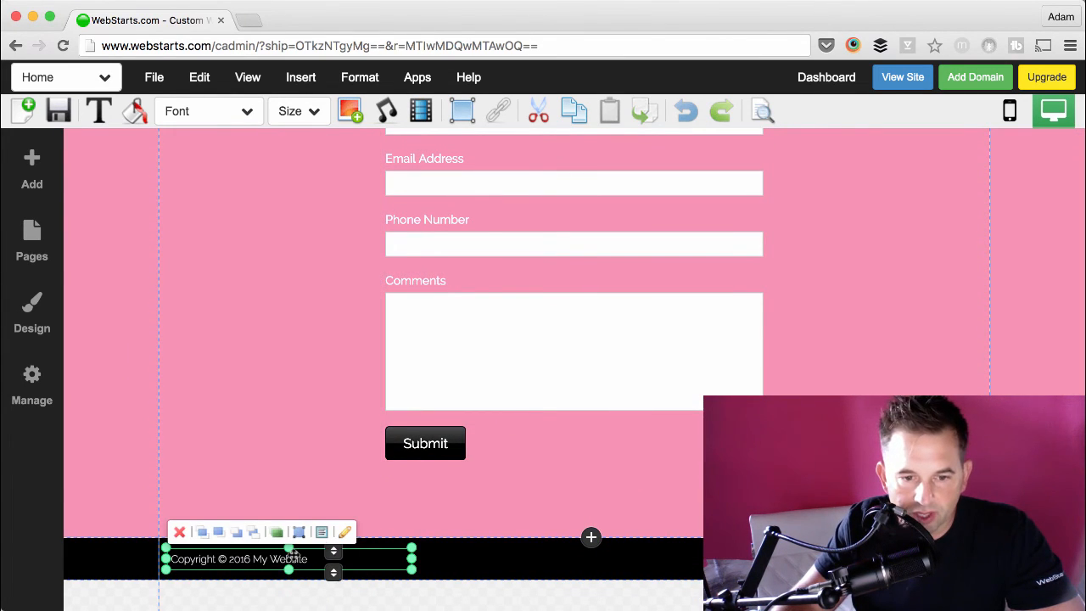
left_click(452, 506)
scroll(333, 369, "up", 5)
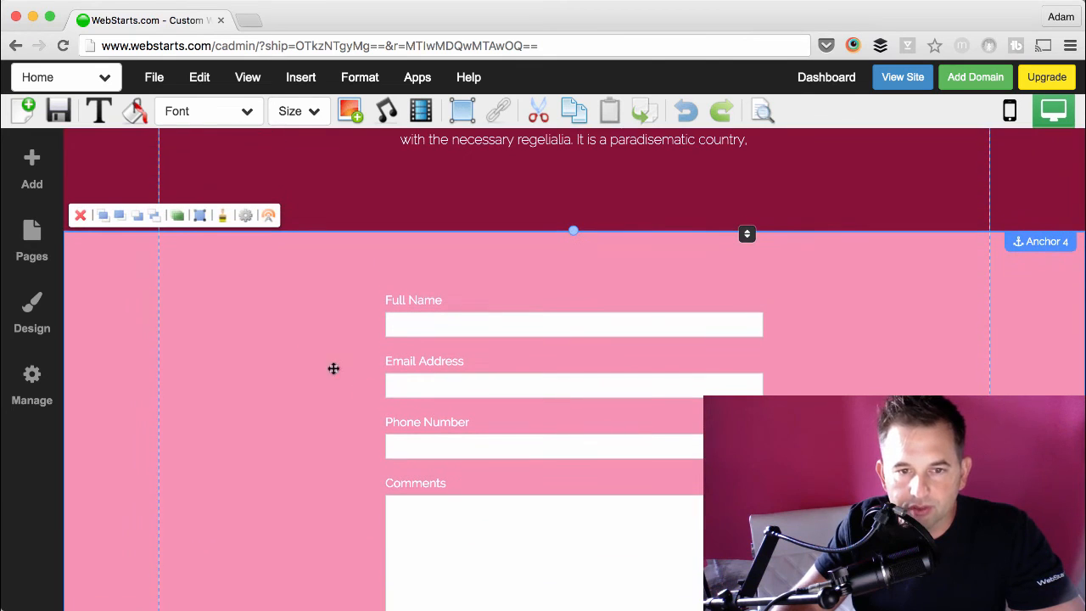
left_click(222, 216)
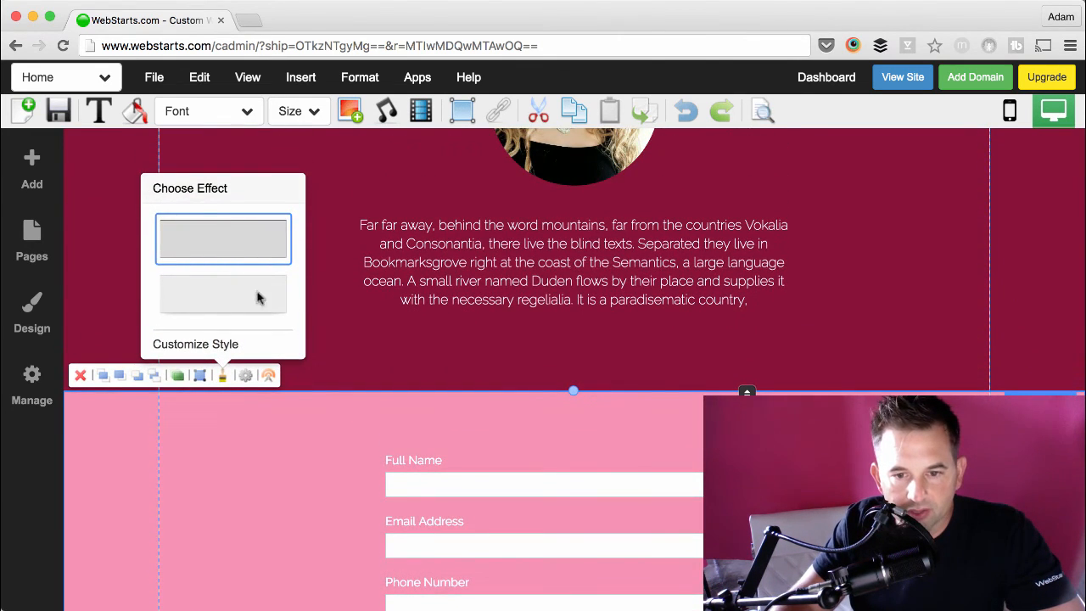
left_click(258, 296)
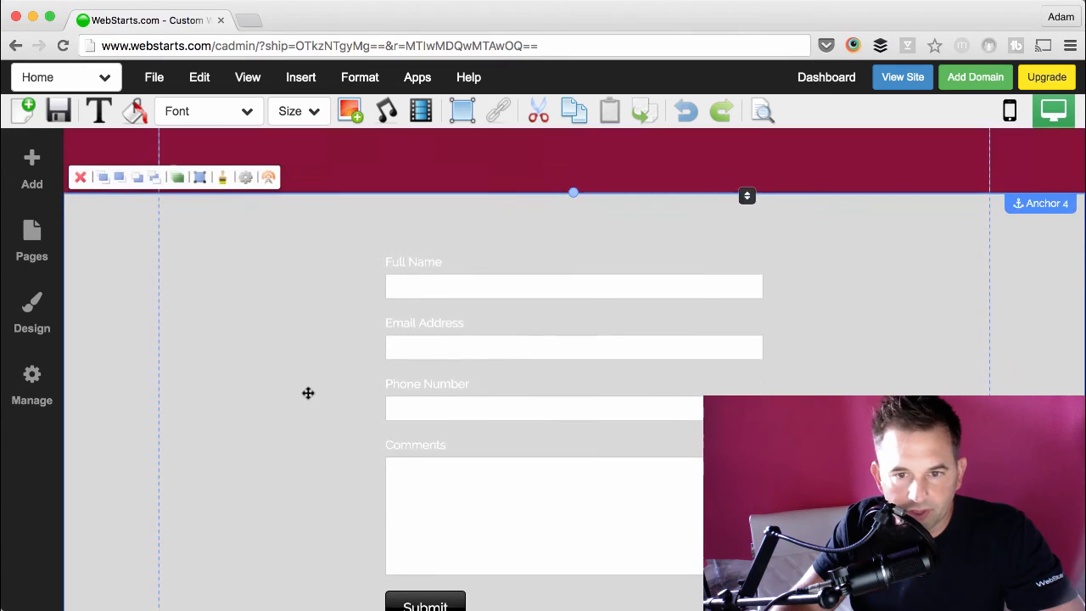
Step: Customize the contact form section's style with the bright pink site color as its background
scroll(308, 392, "up", 1)
left_click(223, 202)
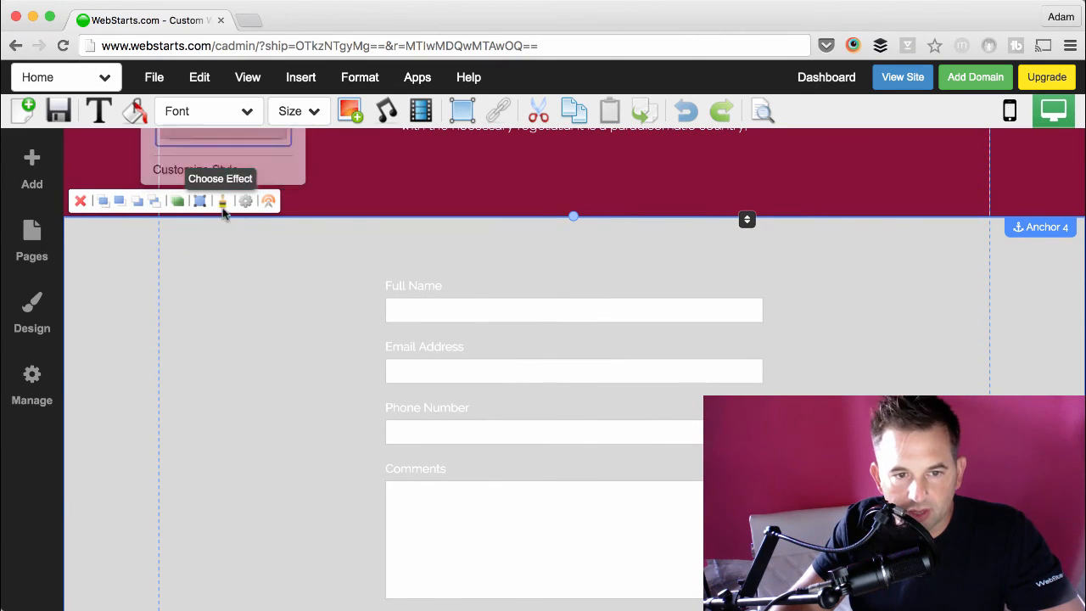
left_click(178, 171)
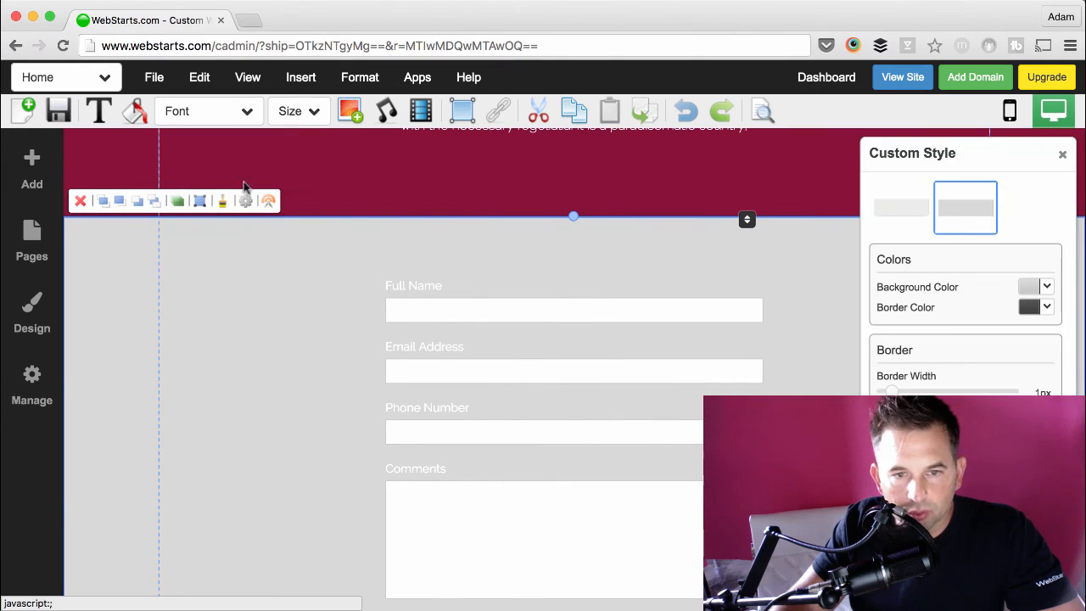
left_click(1026, 289)
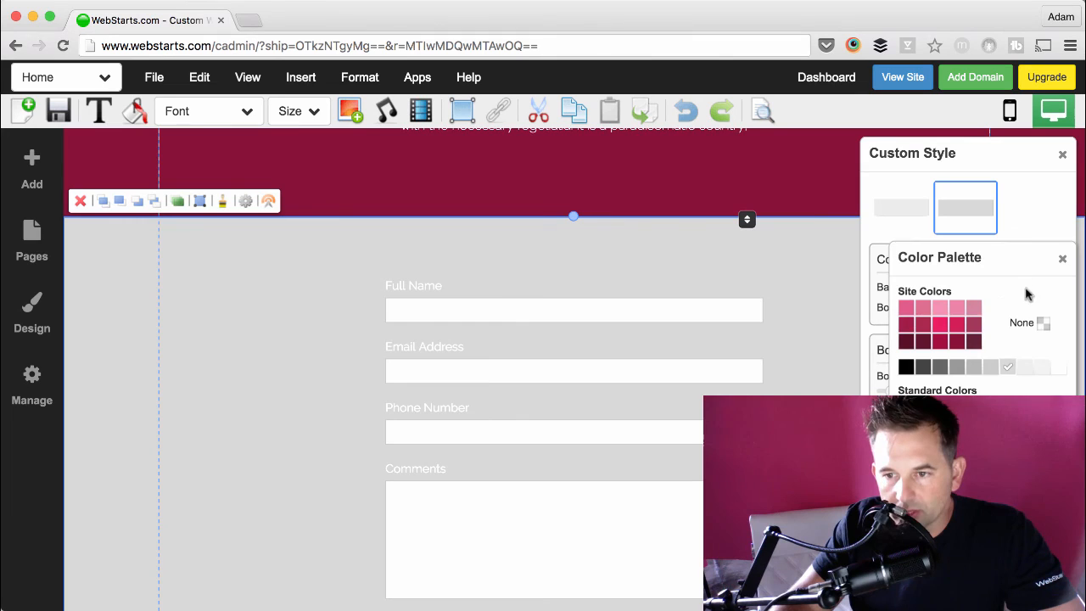
left_click(945, 328)
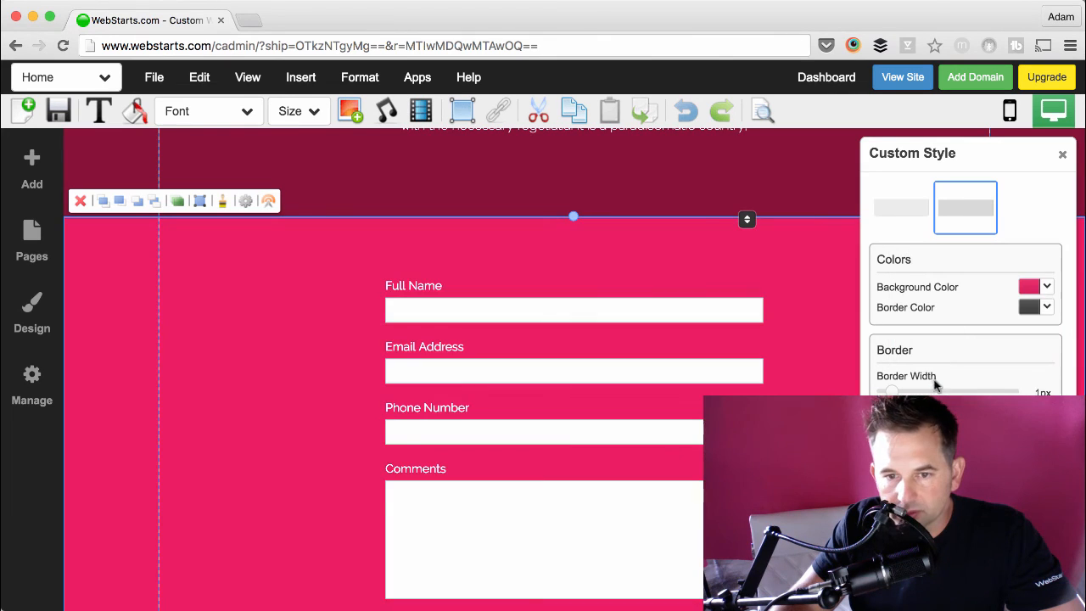
left_click(1063, 157)
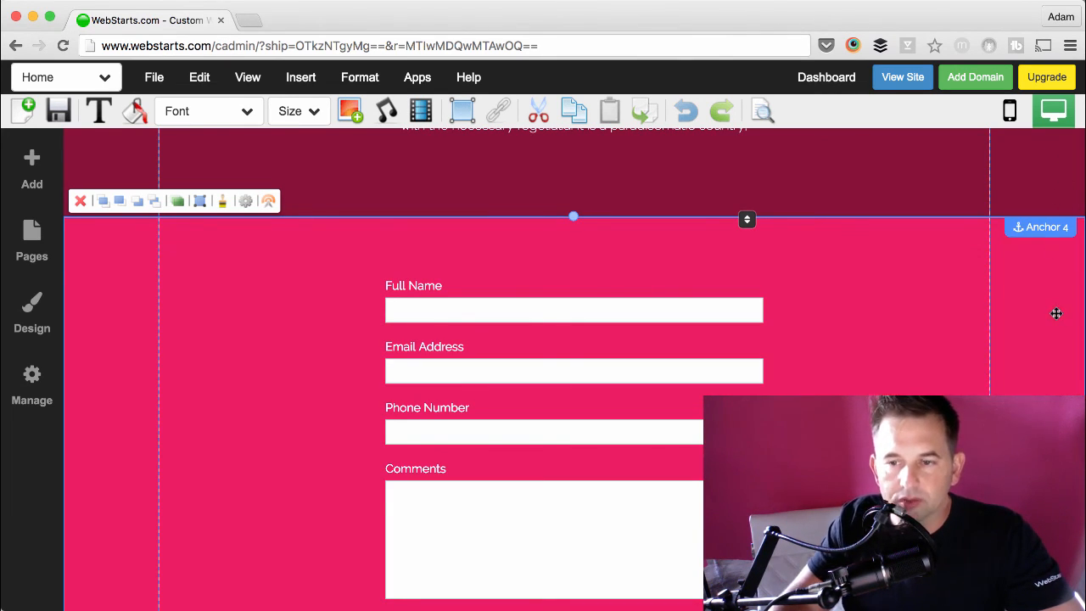
Step: Save the page and return to its header area
scroll(1056, 313, "up", 10)
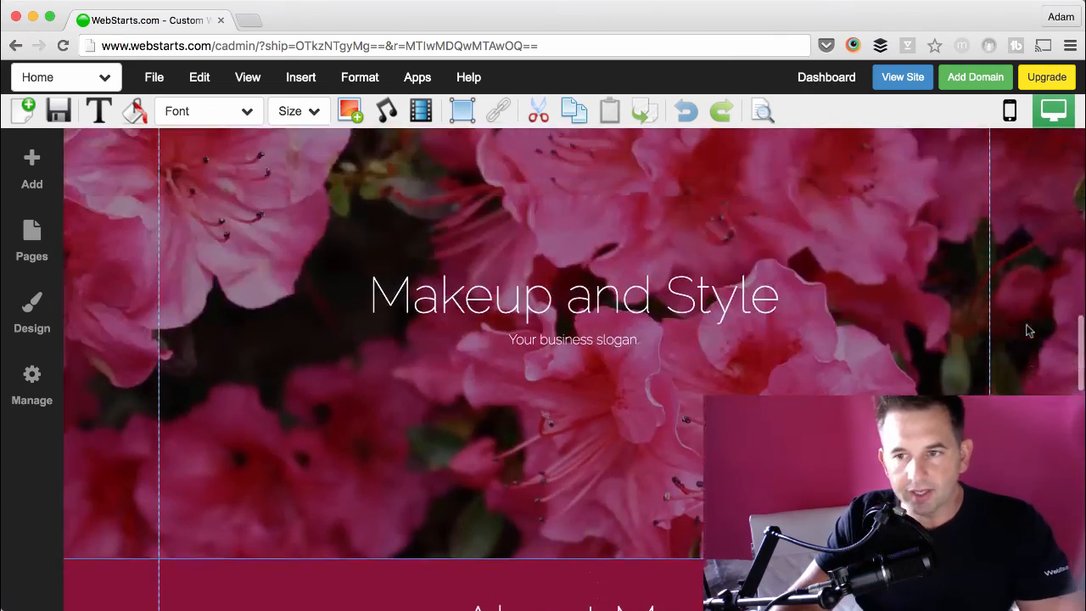
scroll(1027, 330, "down", 5)
left_click(58, 111)
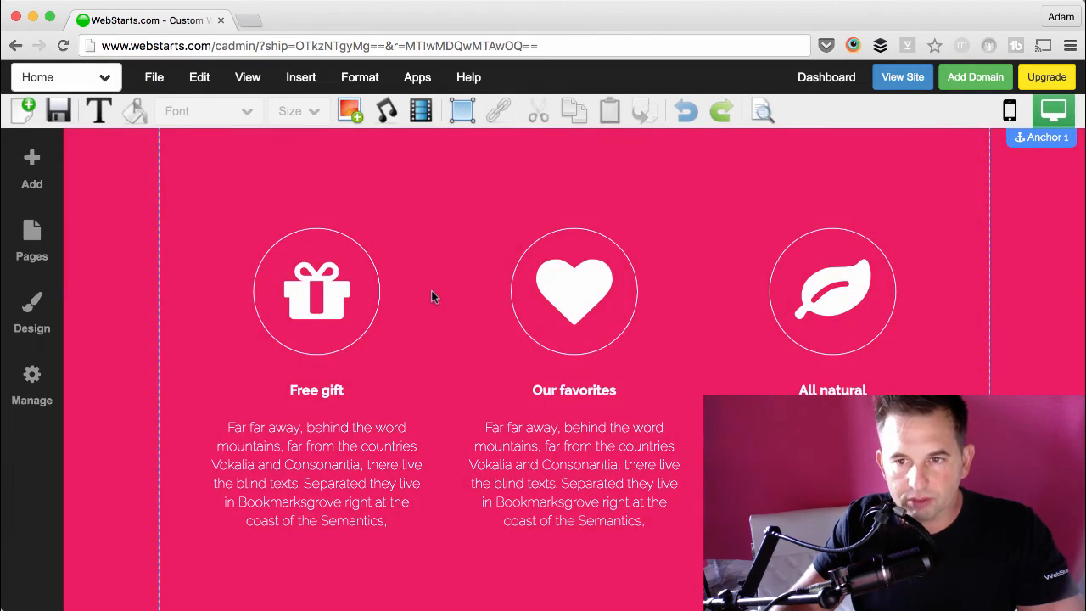
scroll(433, 291, "up", 5)
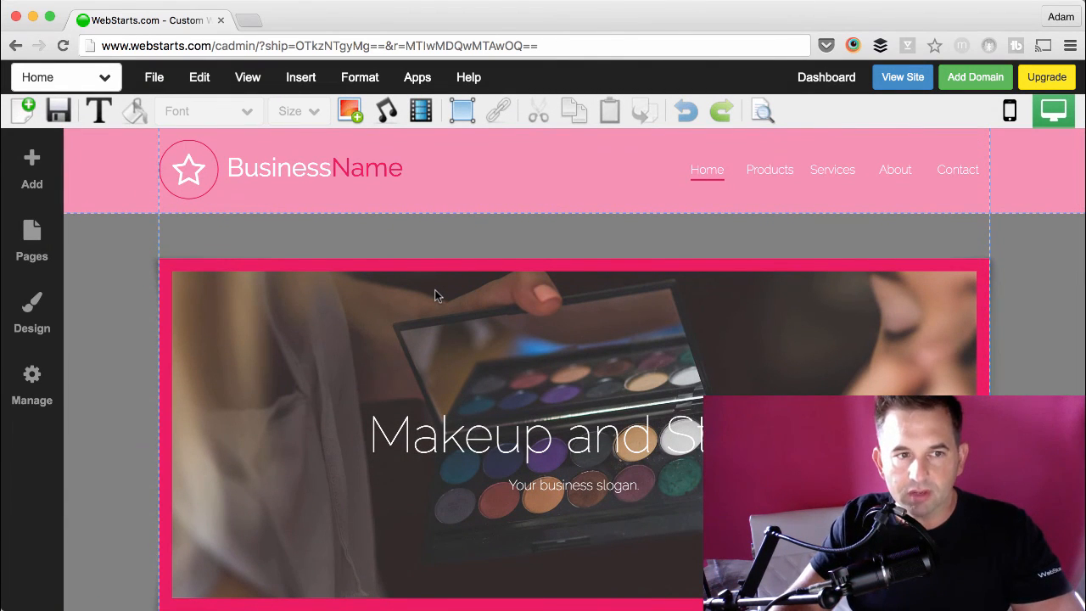